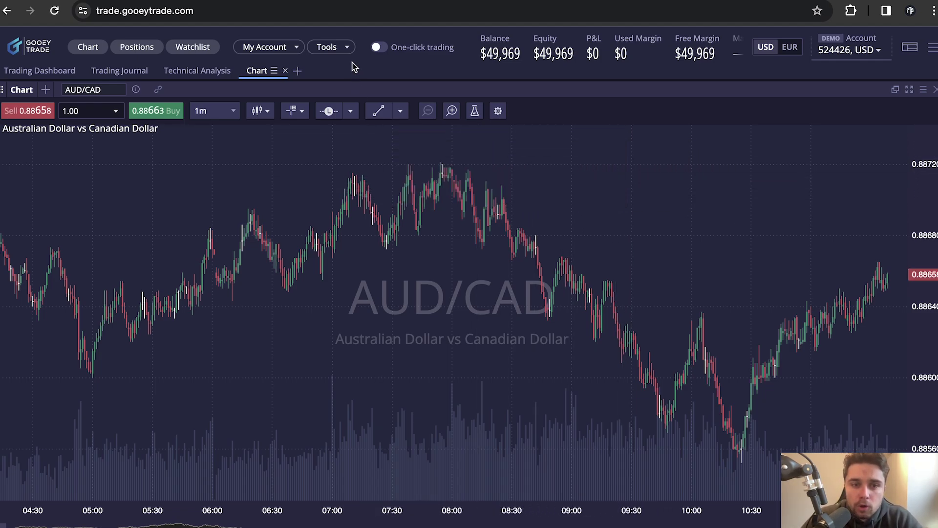
left_click(348, 49)
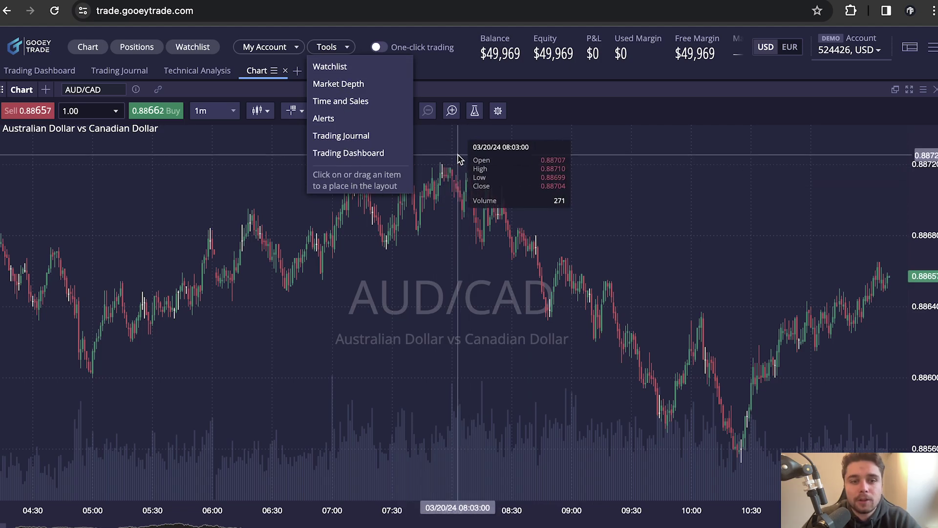
left_click(350, 89)
left_click(272, 13)
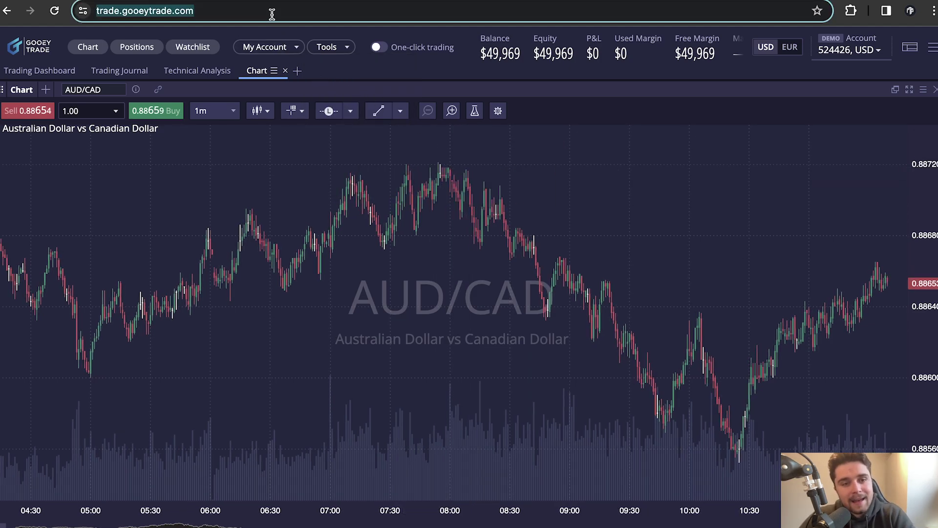
type("https://trade.gooeytrade.com/?tradingView=true")
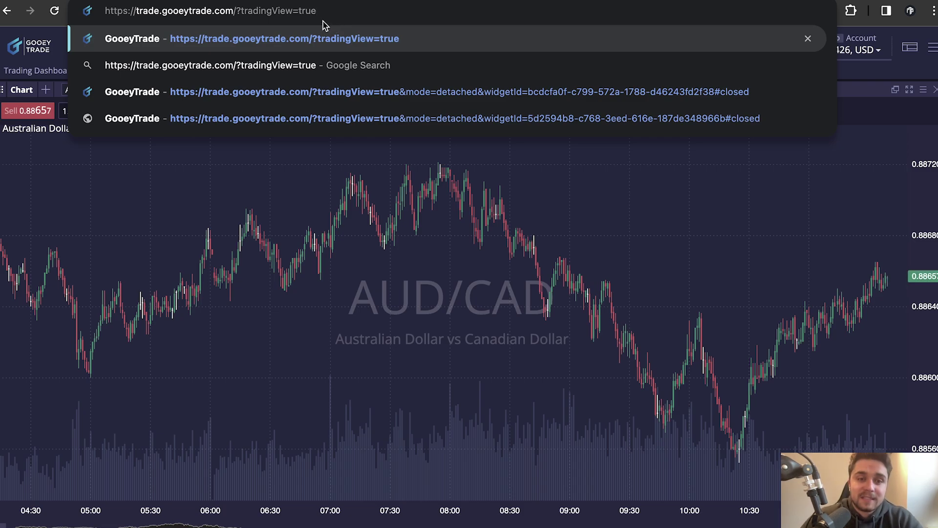
left_click_drag(329, 17, 242, 12)
left_click(335, 10)
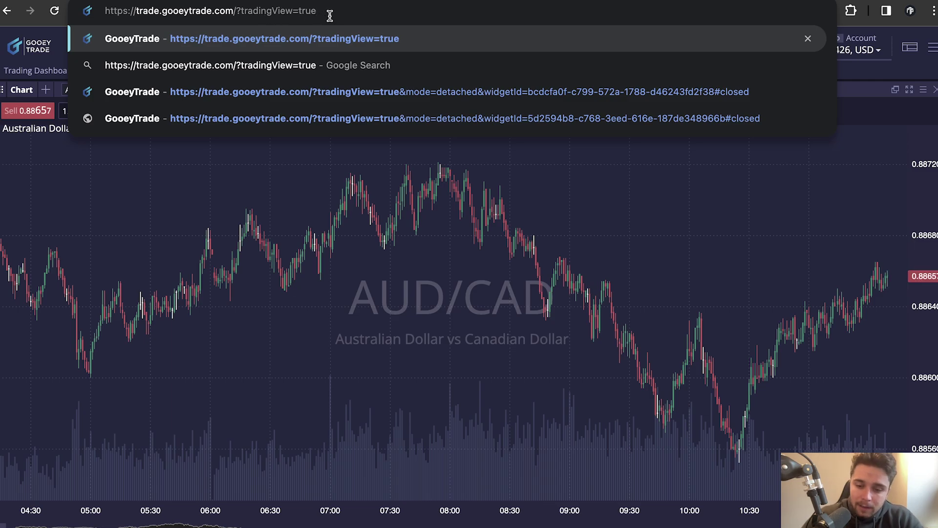
key("Return")
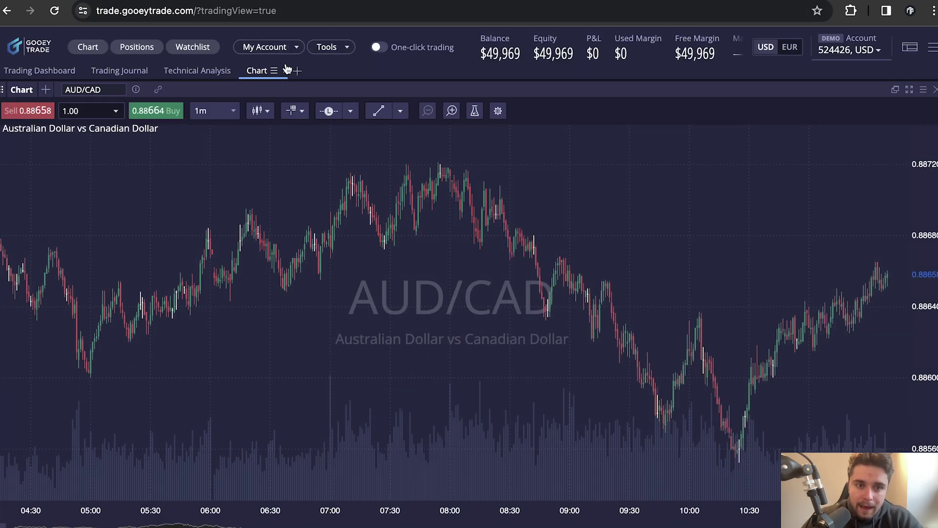
Add the TradingView tool to the layout and minimize its Account Manager
left_click(341, 52)
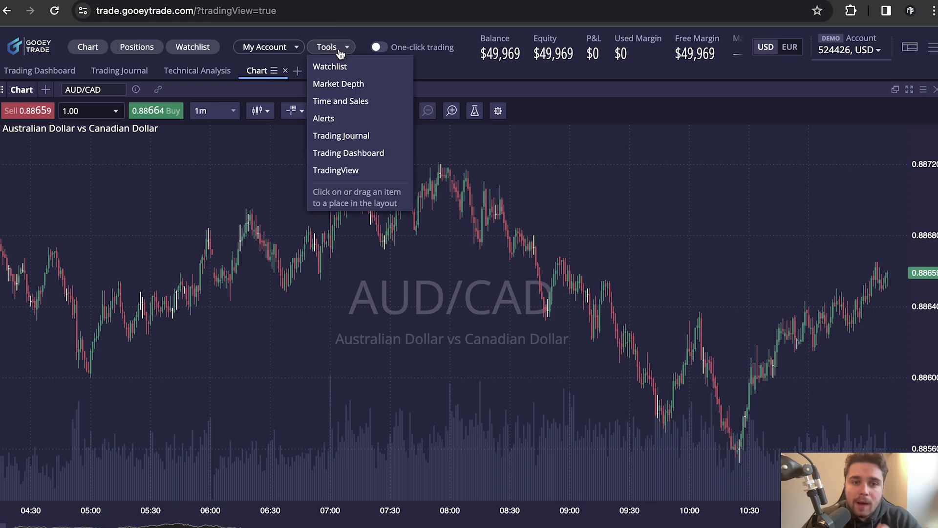
left_click(361, 176)
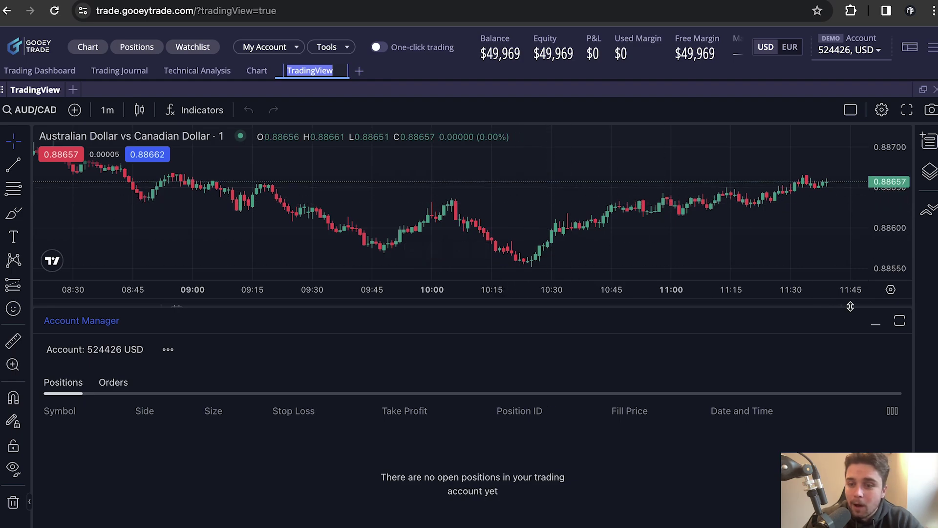
left_click(867, 326)
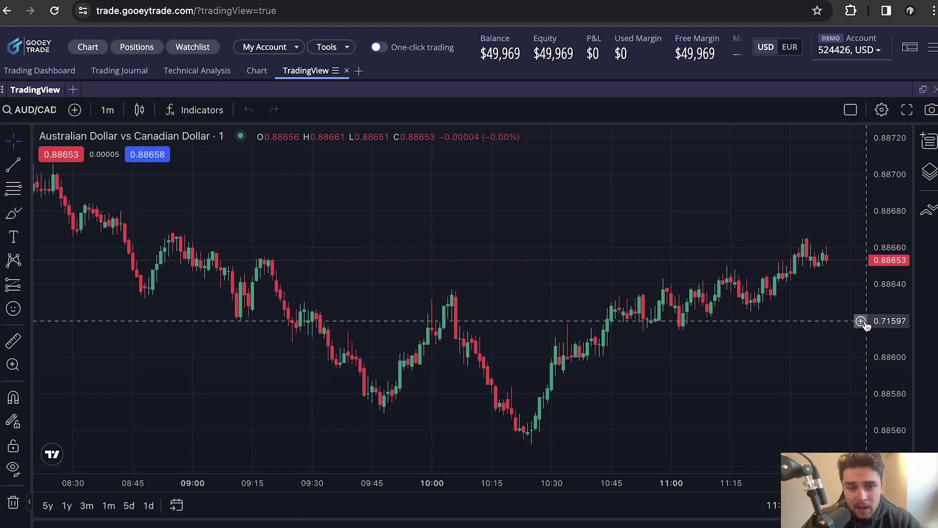
Detach the TradingView widget into its own window and minimize the Account Manager there
left_click(925, 92)
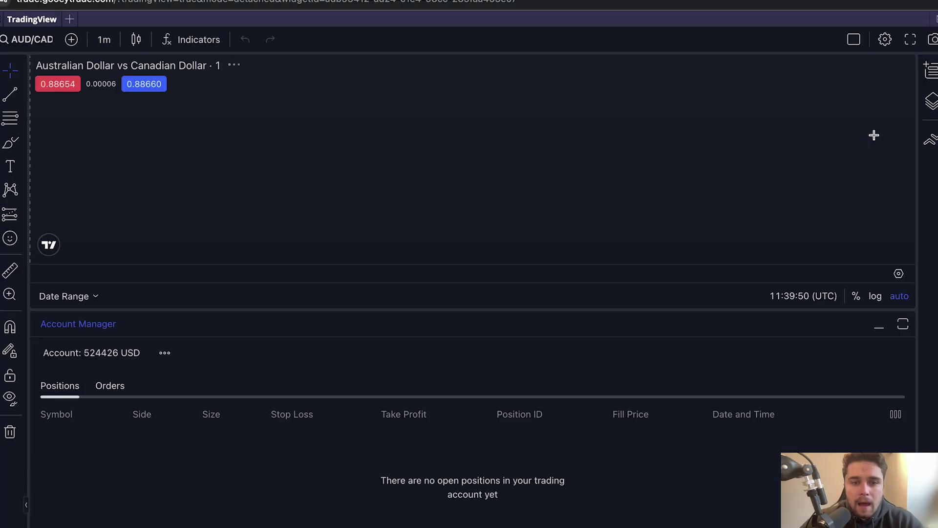
left_click(879, 326)
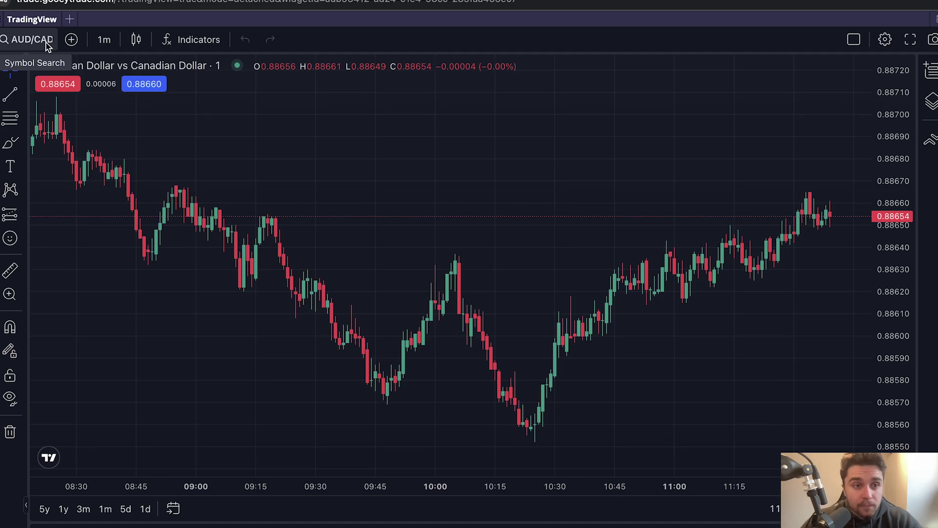
Switch the chart to the BTC/USD symbol and set its interval to 1 hour
left_click(32, 39)
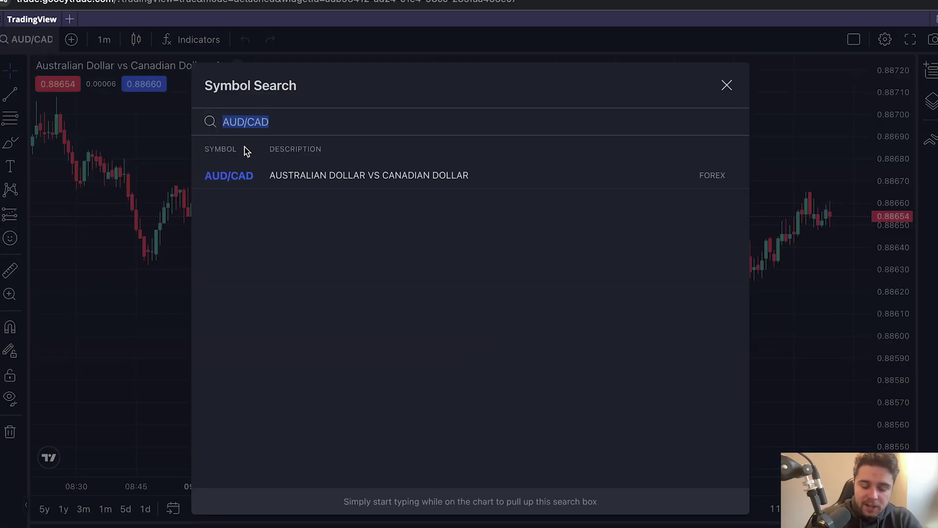
type("BT")
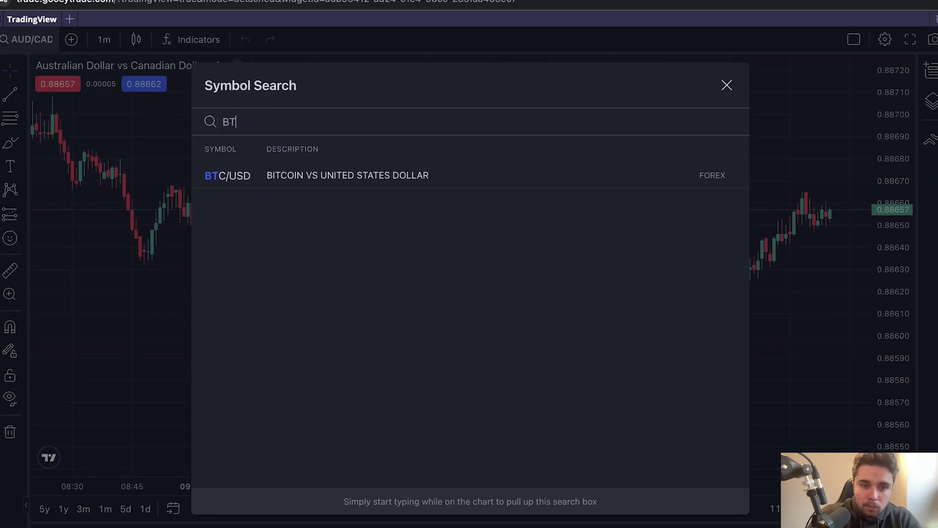
type("CUSD")
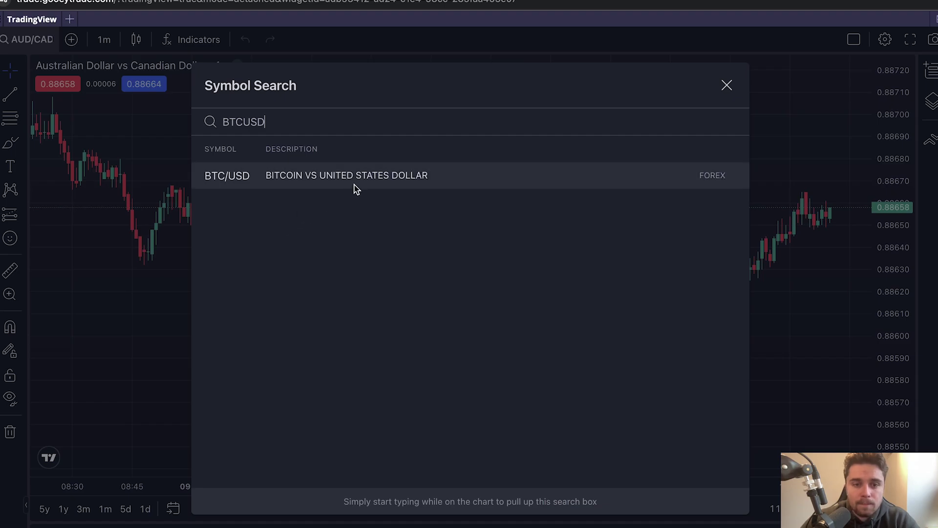
left_click(356, 190)
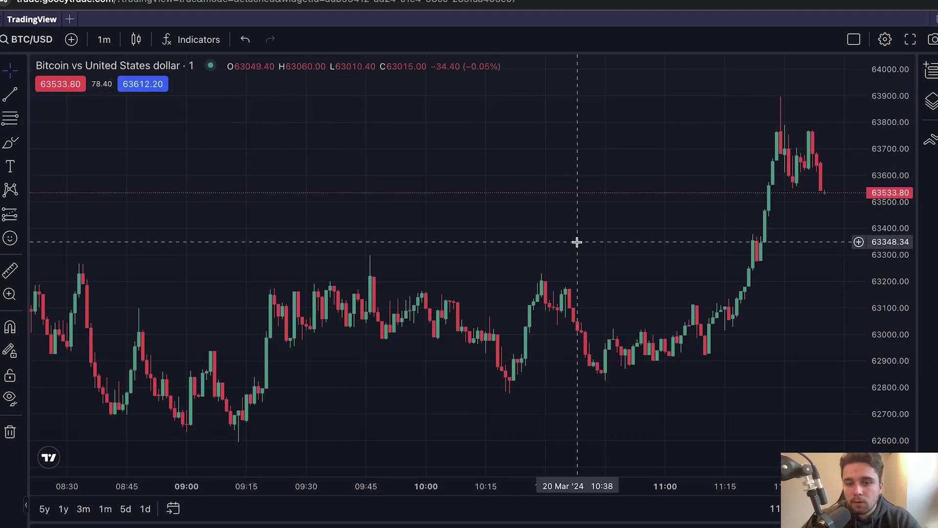
left_click_drag(578, 242, 532, 243)
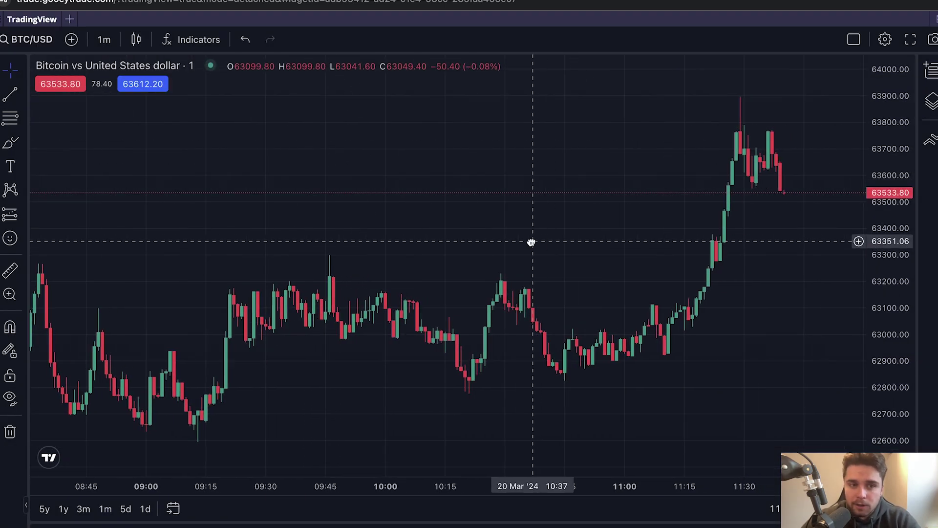
left_click(109, 43)
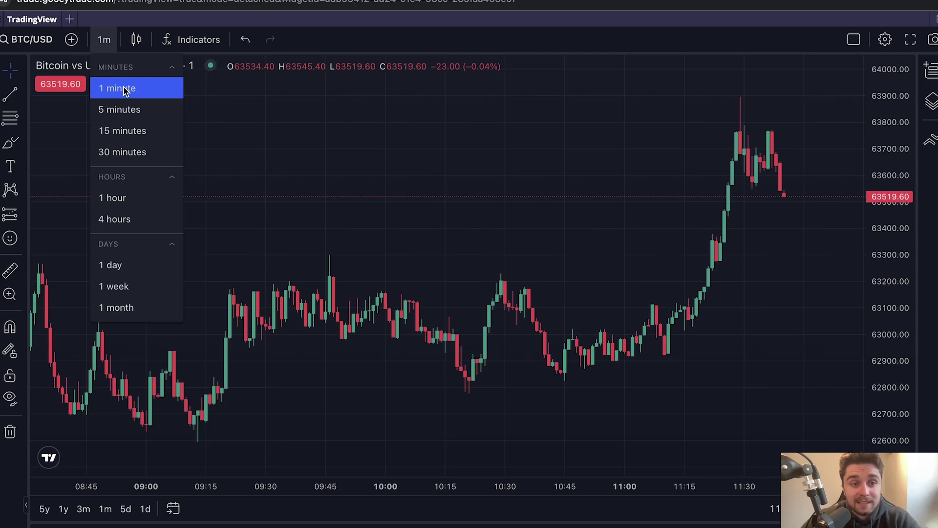
left_click(134, 197)
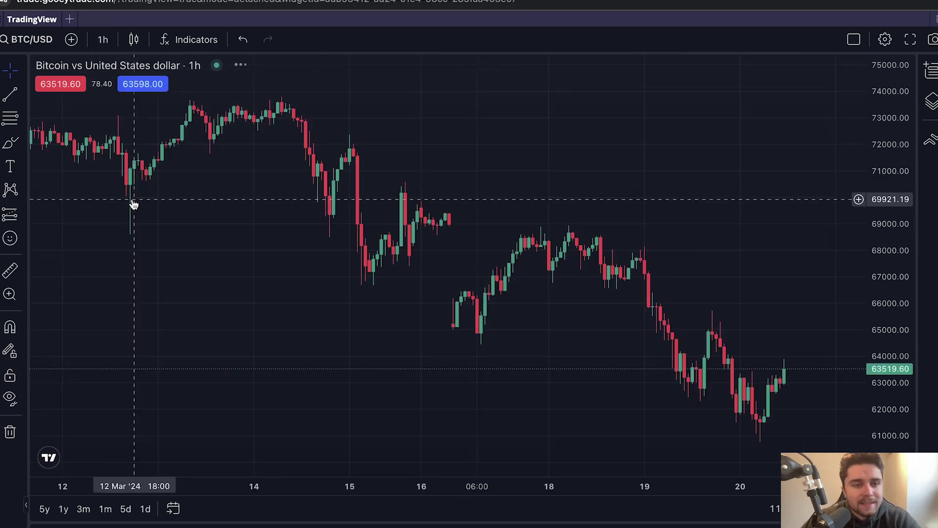
Try the Bars chart type on the BTC/USD chart and switch back to Candles
left_click(134, 41)
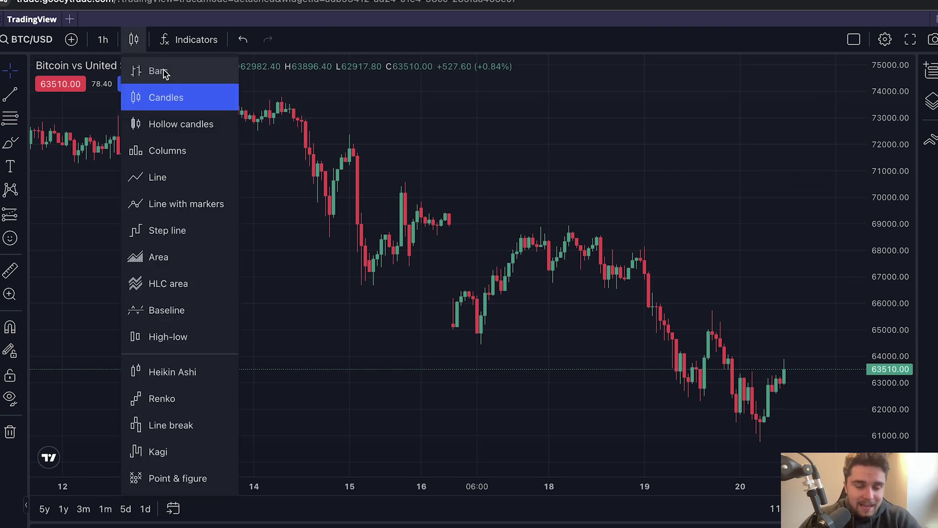
left_click(165, 73)
left_click(133, 40)
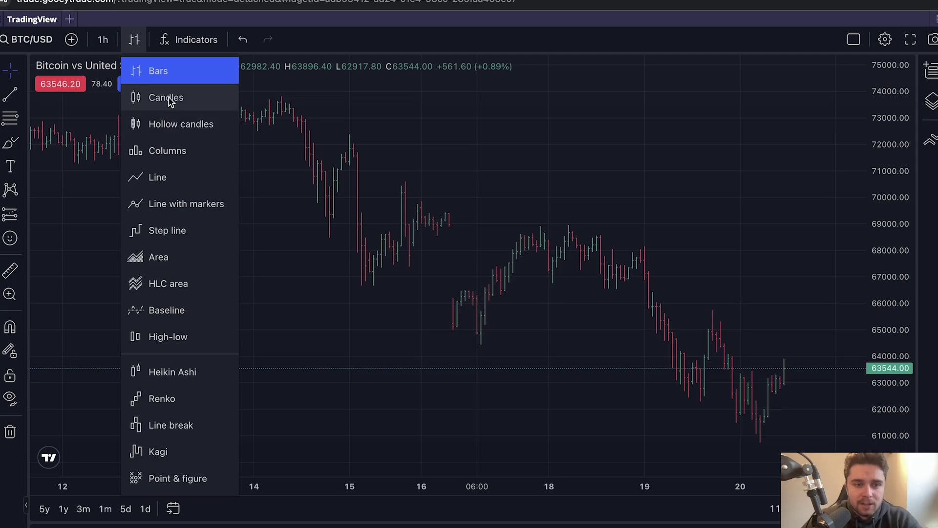
left_click(166, 98)
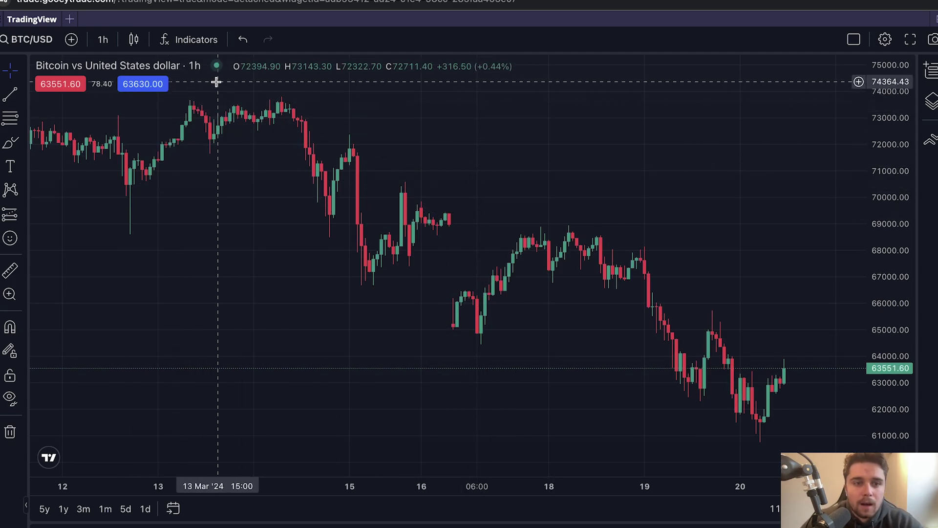
Browse the list of available indicators from its beginning down to the entries starting with M
left_click(195, 39)
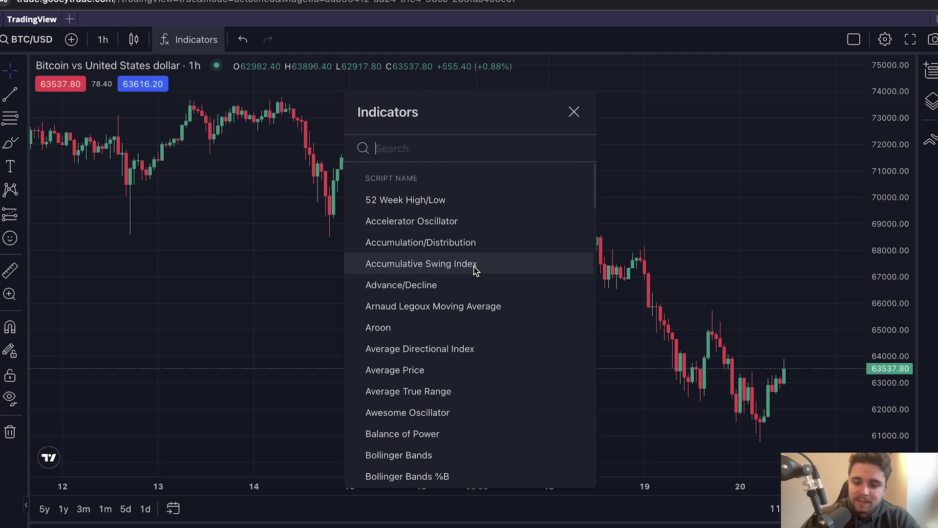
scroll(474, 266, "down", 5)
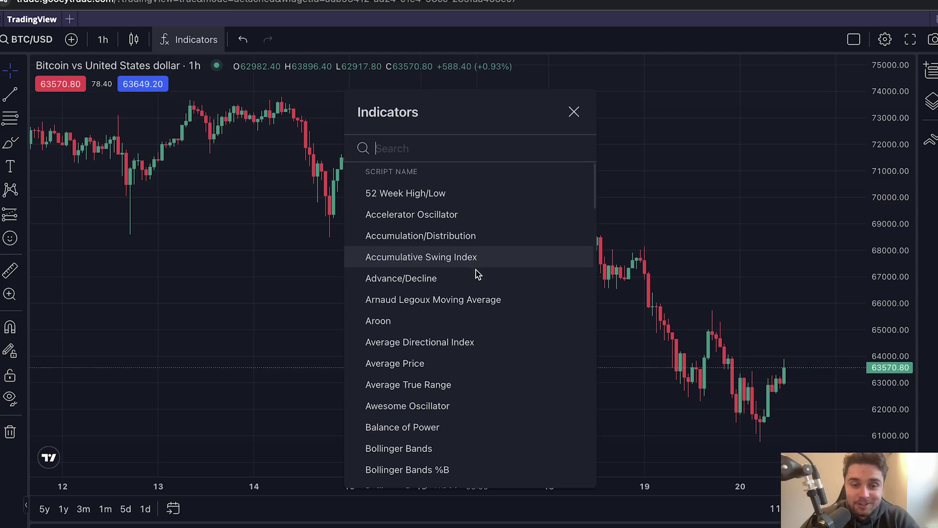
scroll(476, 272, "down", 7)
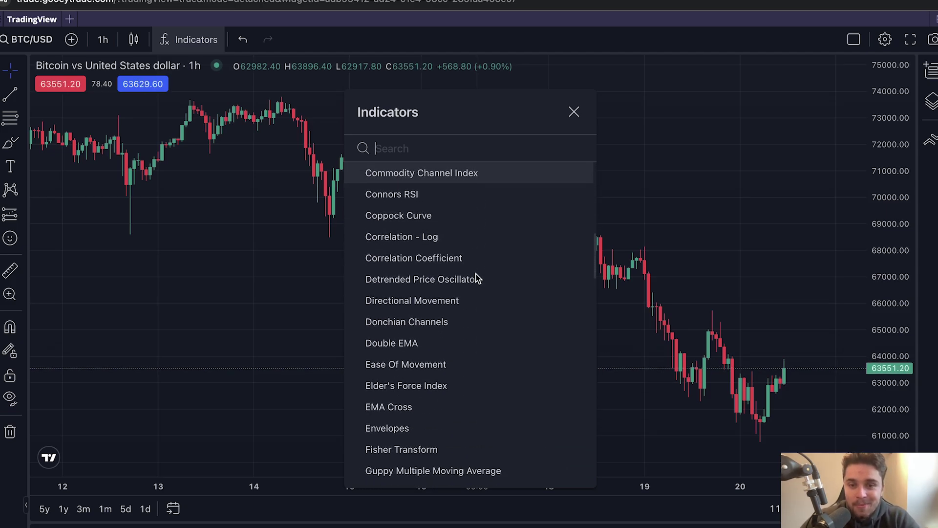
scroll(478, 277, "down", 6)
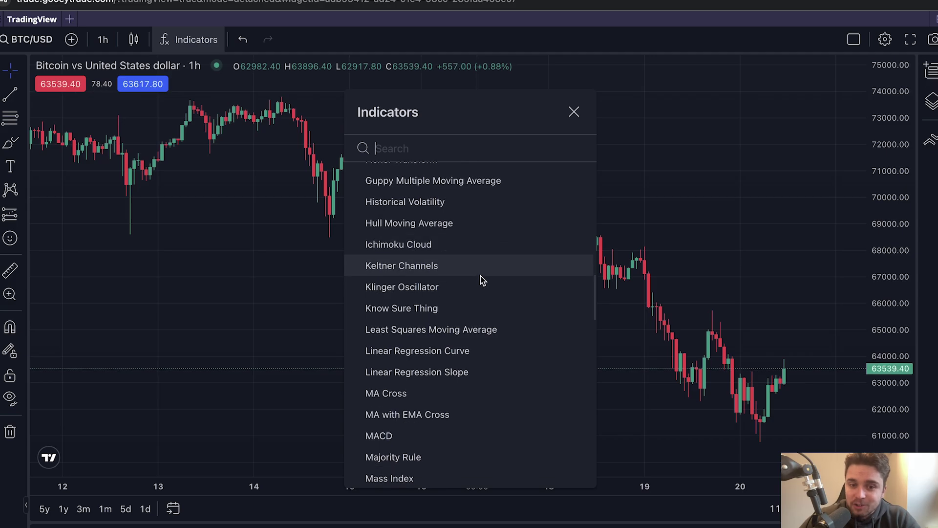
left_click(574, 113)
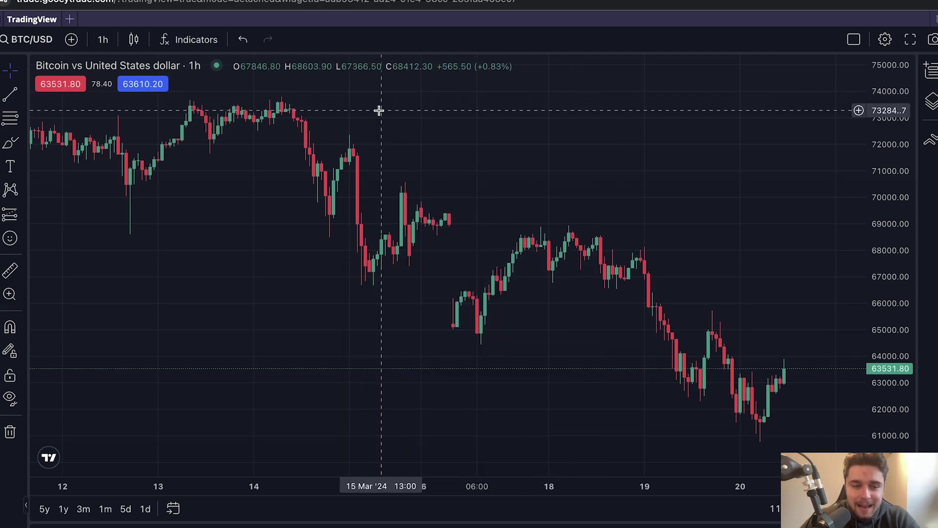
Try the eight-chart layout of two rows by four columns and return to the single-chart layout
left_click(855, 40)
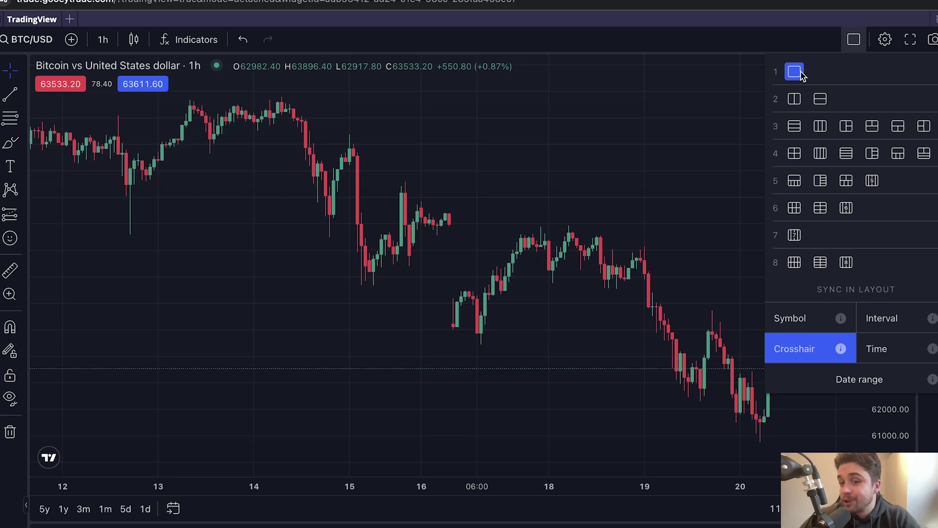
left_click(795, 263)
left_click(656, 187)
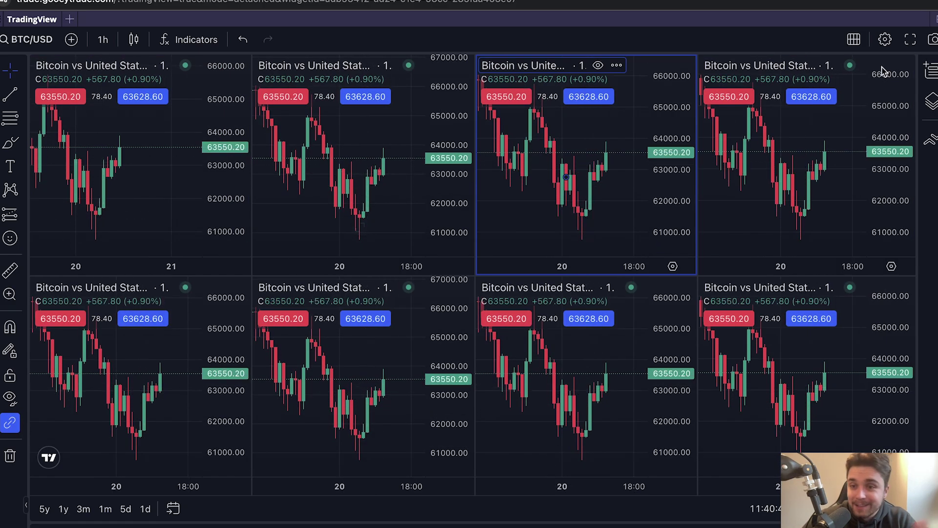
left_click(854, 39)
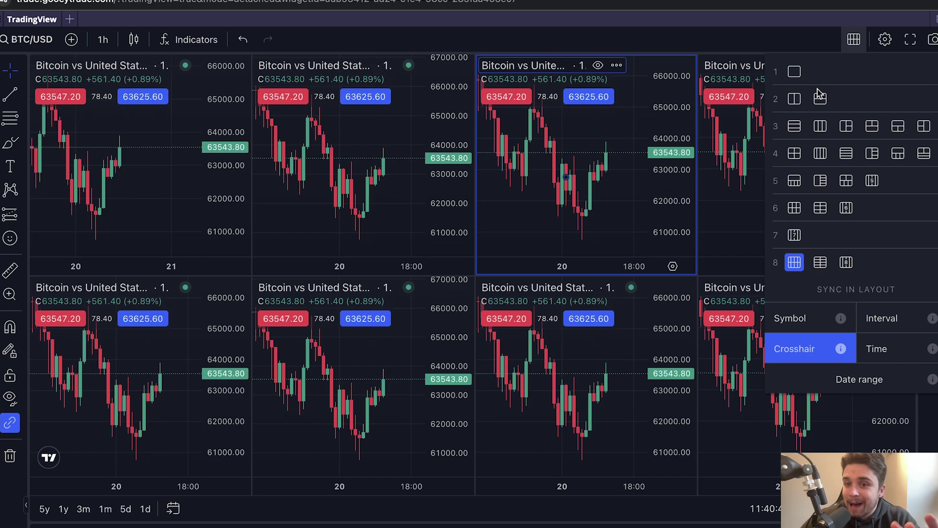
left_click(796, 74)
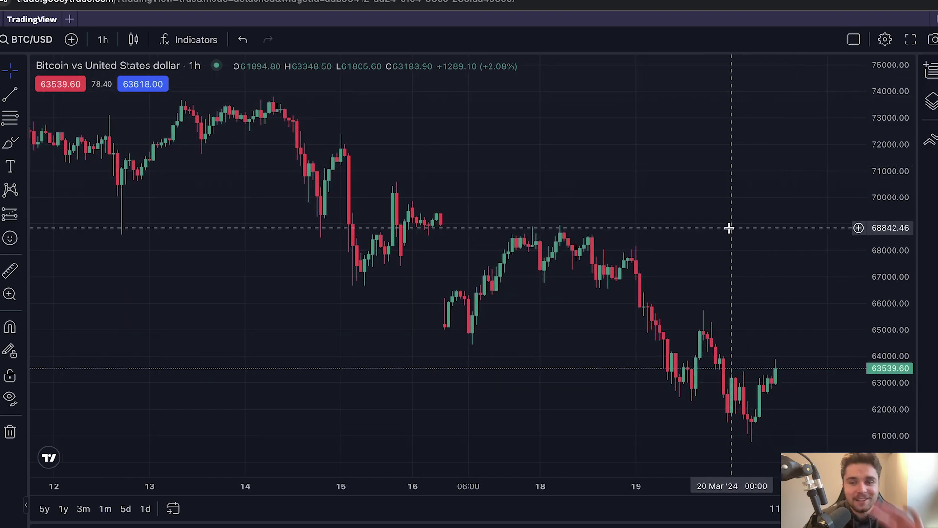
Set the candle body colors to light grey for rising and blue for falling candles, and apply the chart settings
left_click(885, 40)
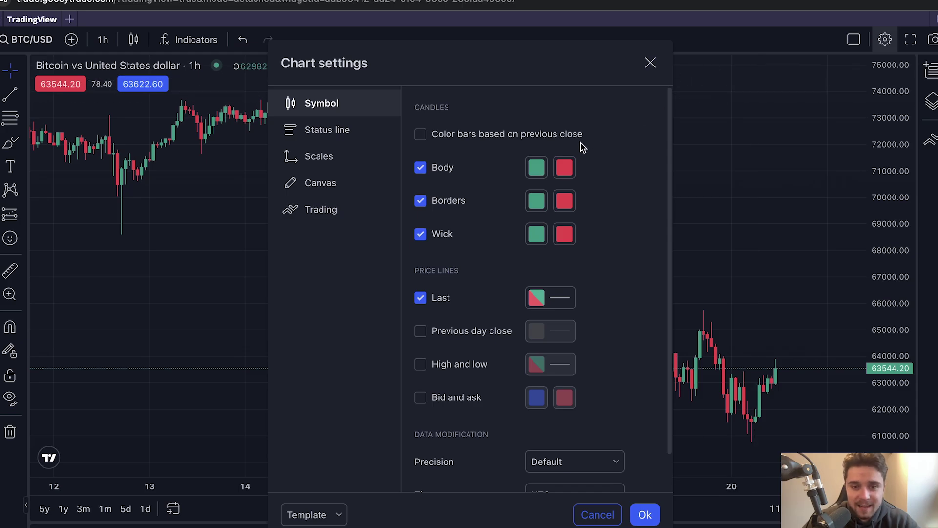
left_click(536, 170)
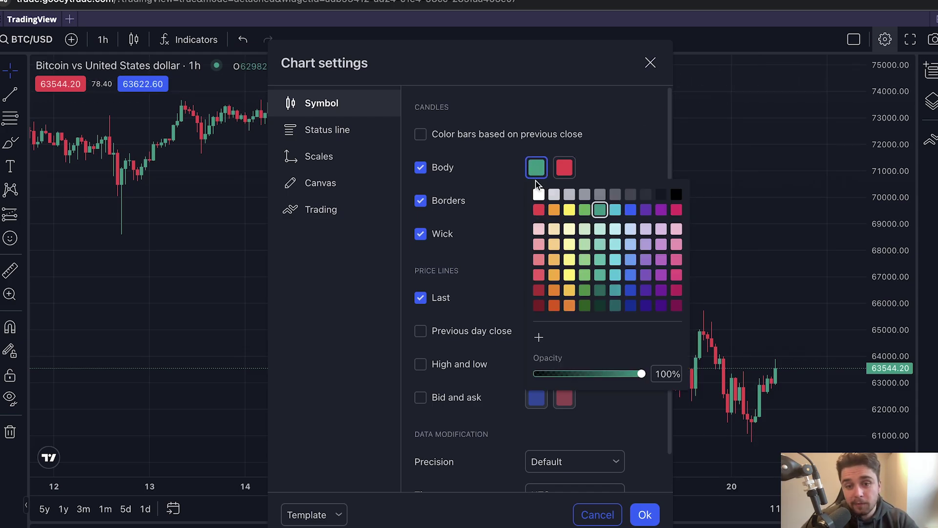
left_click(538, 194)
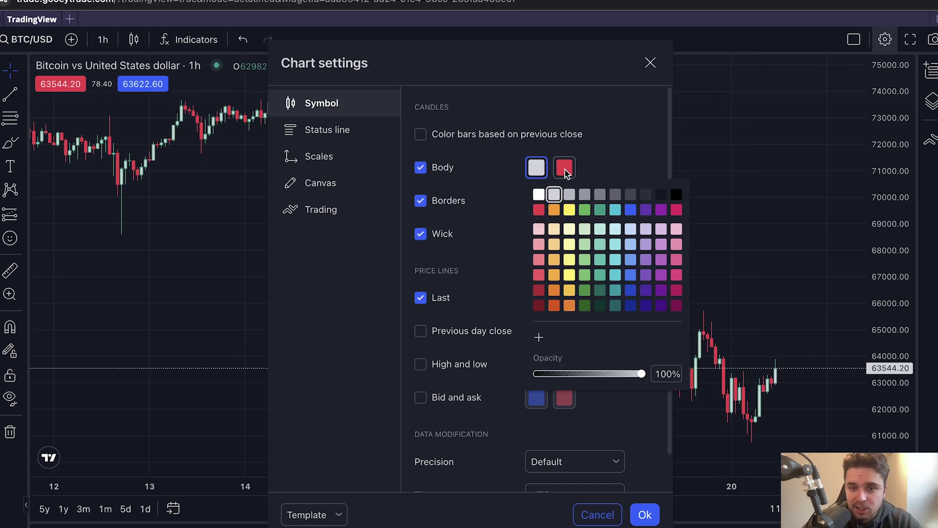
left_click(565, 167)
left_click(658, 210)
left_click(610, 167)
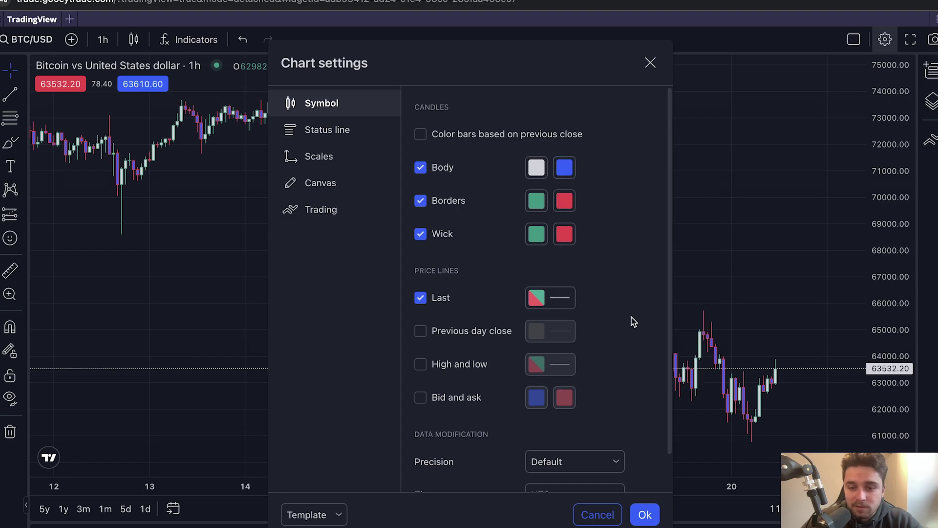
left_click(645, 514)
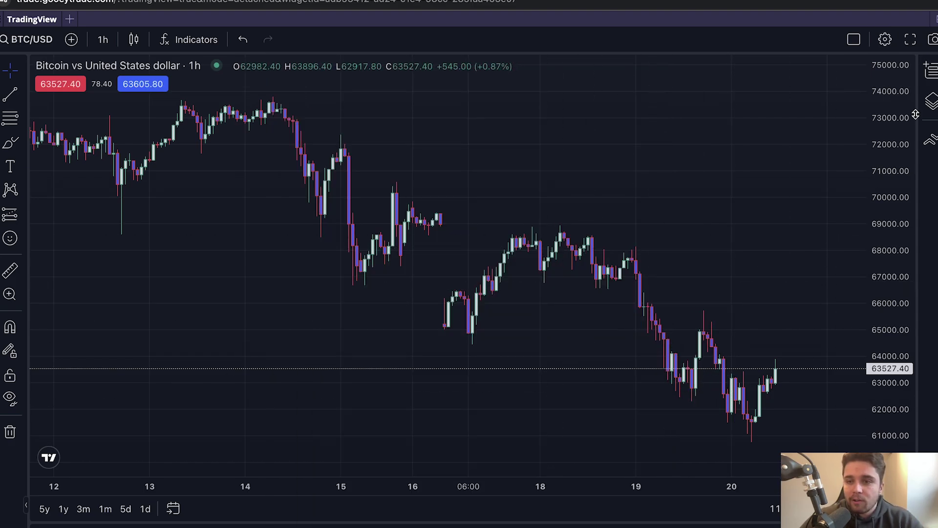
Restore the default chart settings from the settings template so the candles use green and red again, and apply them
left_click(886, 39)
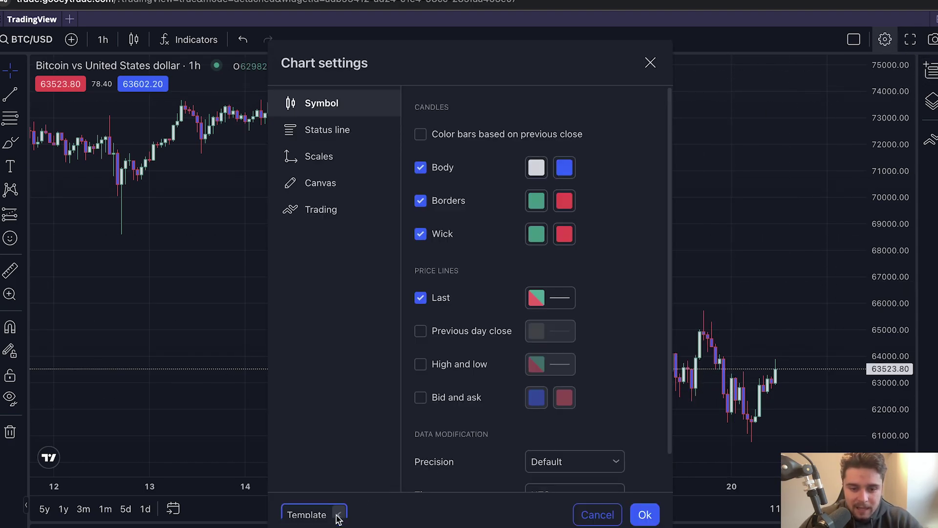
left_click(318, 515)
left_click(310, 525)
left_click(645, 515)
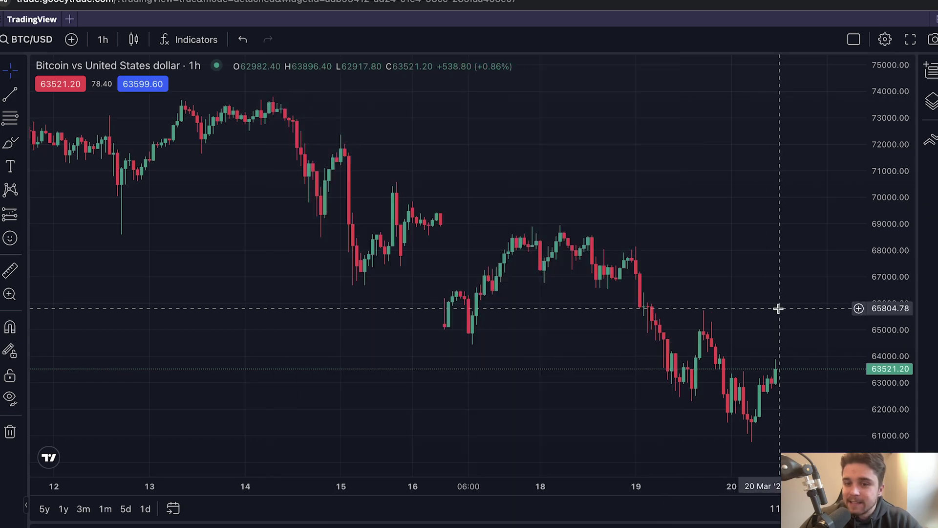
Look through the Trading, Canvas, Scales and Status line pages of the chart settings and leave without making changes
left_click(886, 40)
left_click(330, 209)
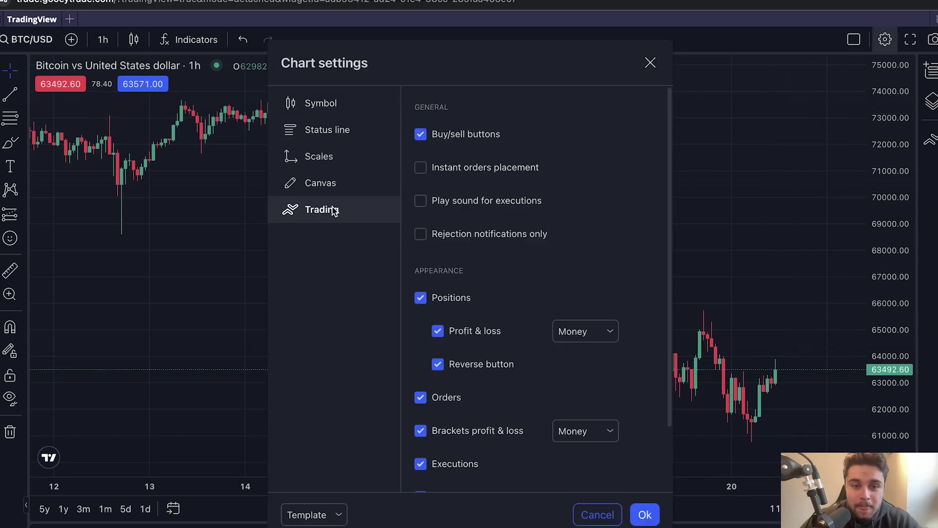
scroll(467, 221, "down", 3)
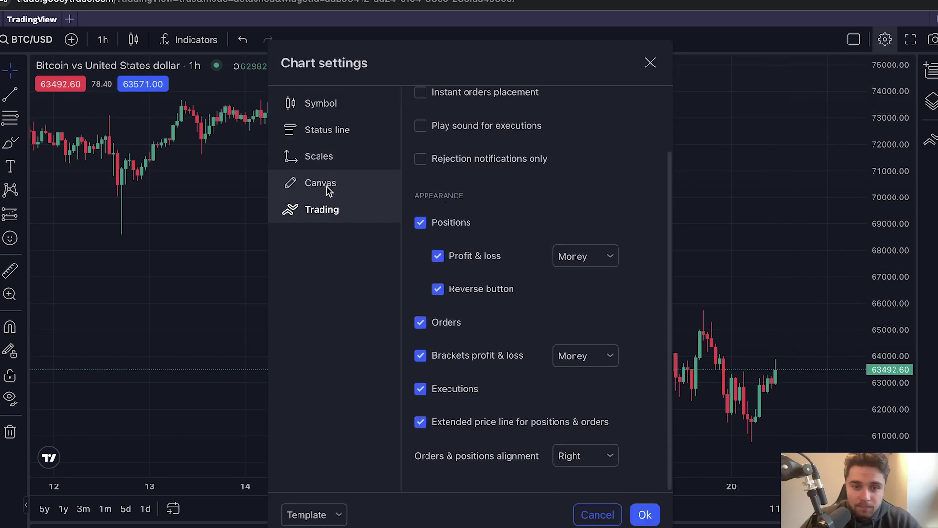
left_click(358, 188)
left_click(331, 155)
left_click(336, 184)
left_click(331, 157)
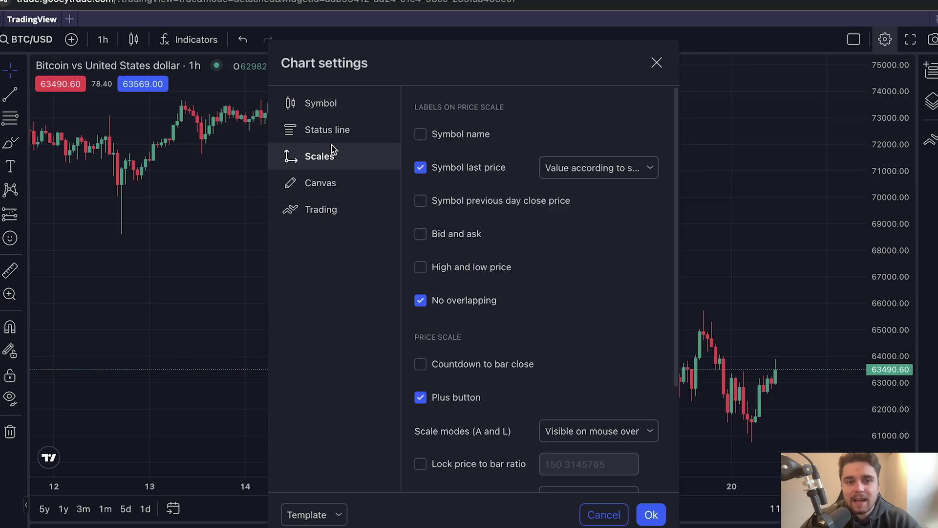
left_click(327, 130)
left_click(329, 208)
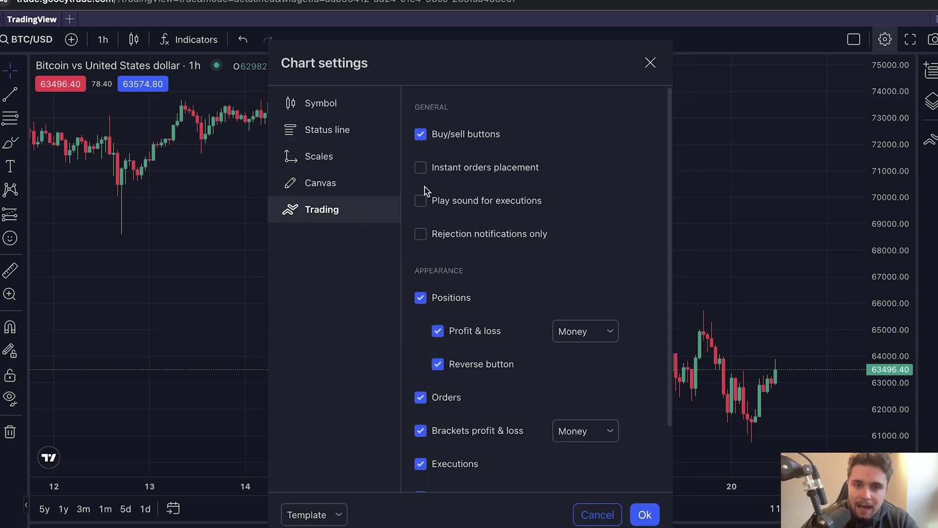
left_click(599, 515)
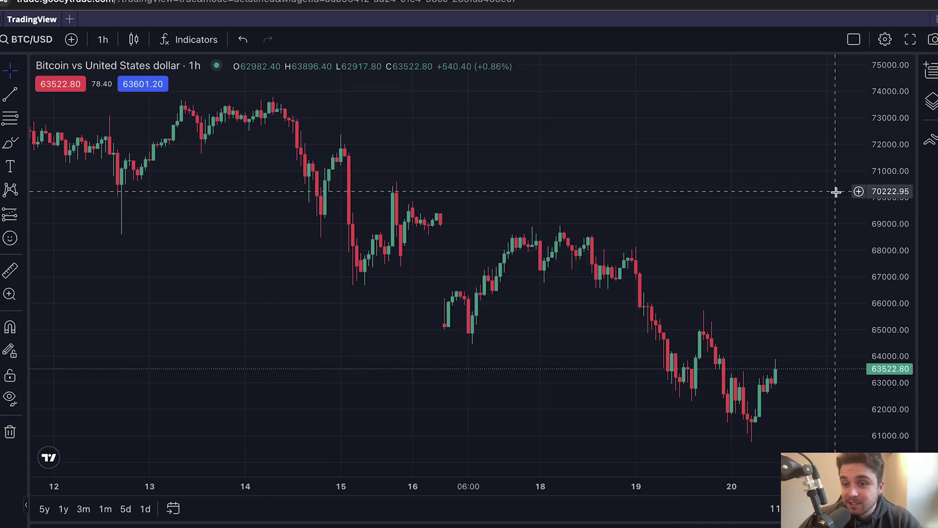
View the available chart snapshot options and close them without taking a snapshot
scroll(838, 191, "right", 3)
left_click(932, 40)
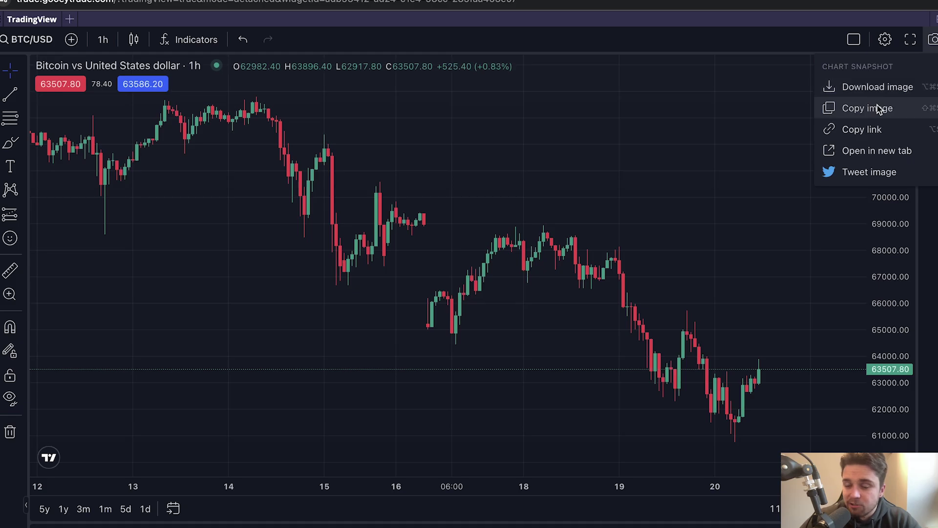
left_click(669, 205)
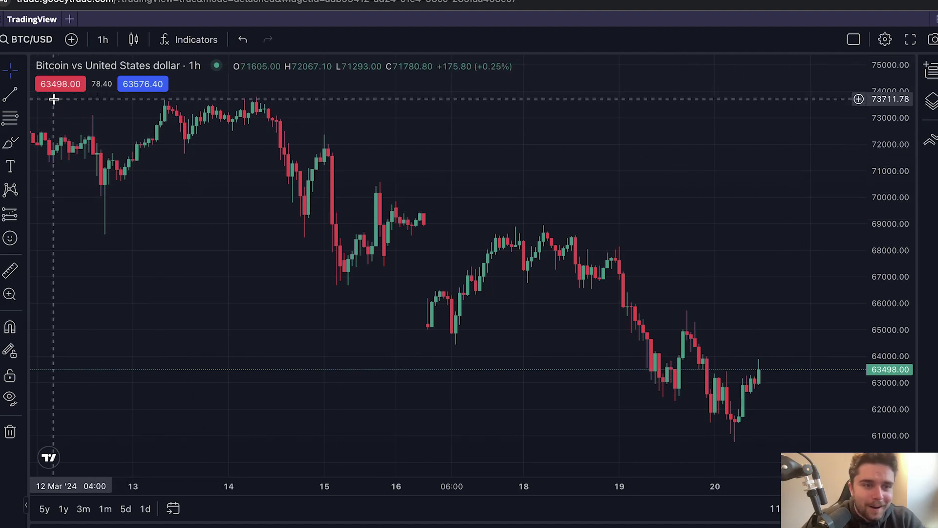
Try a nearly horizontal trend line above the candles and a Fibonacci retracement, and discard both drawings
left_click(13, 94)
left_click(388, 161)
left_click(643, 158)
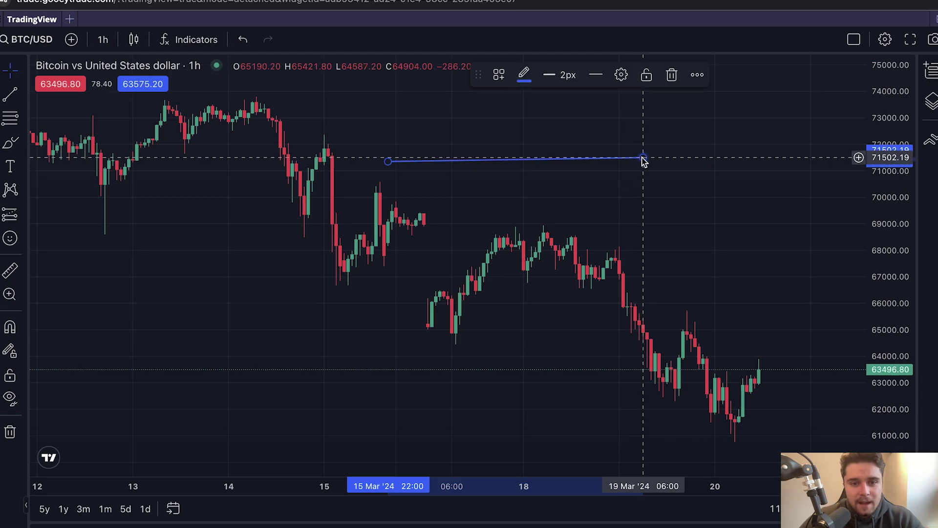
left_click(10, 117)
left_click(336, 226)
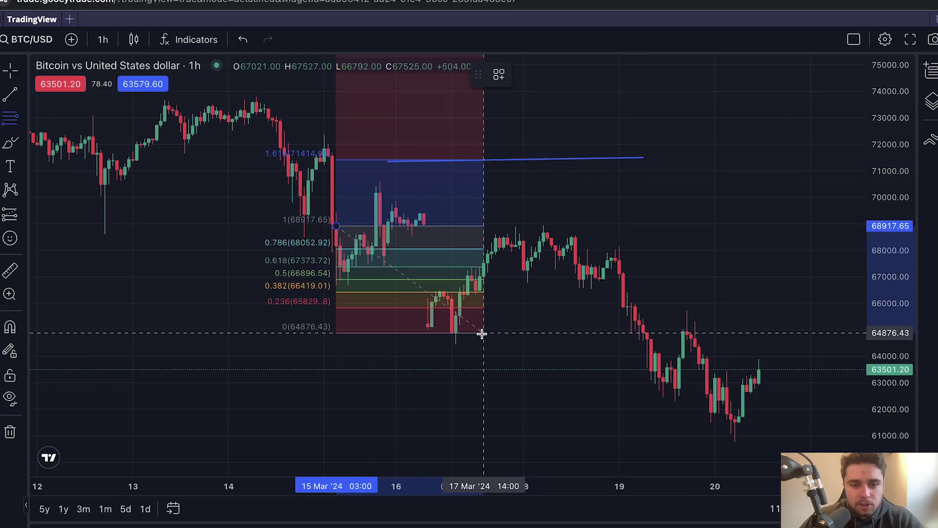
key("Escape")
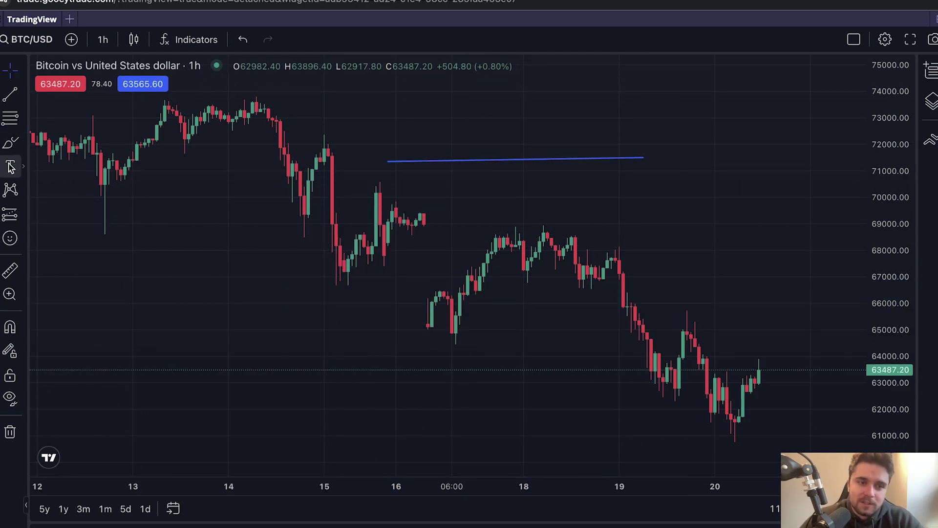
key("ctrl+z")
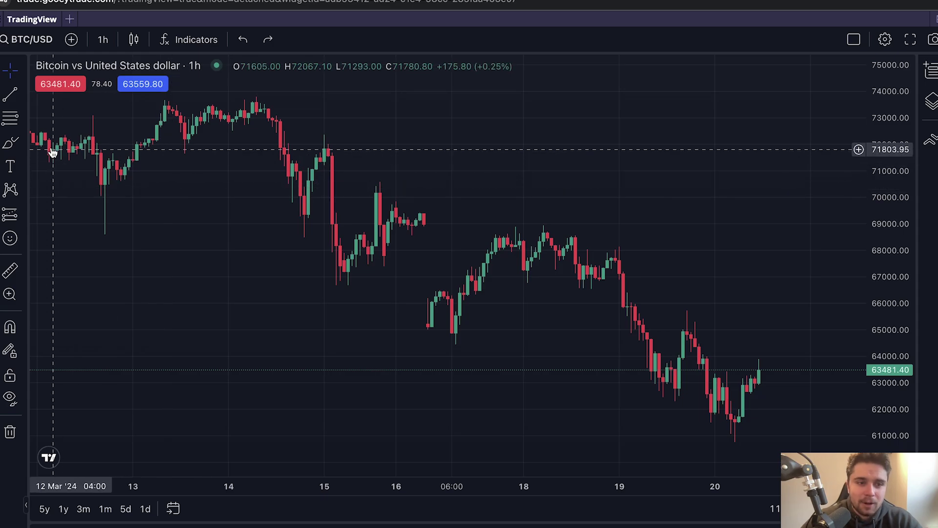
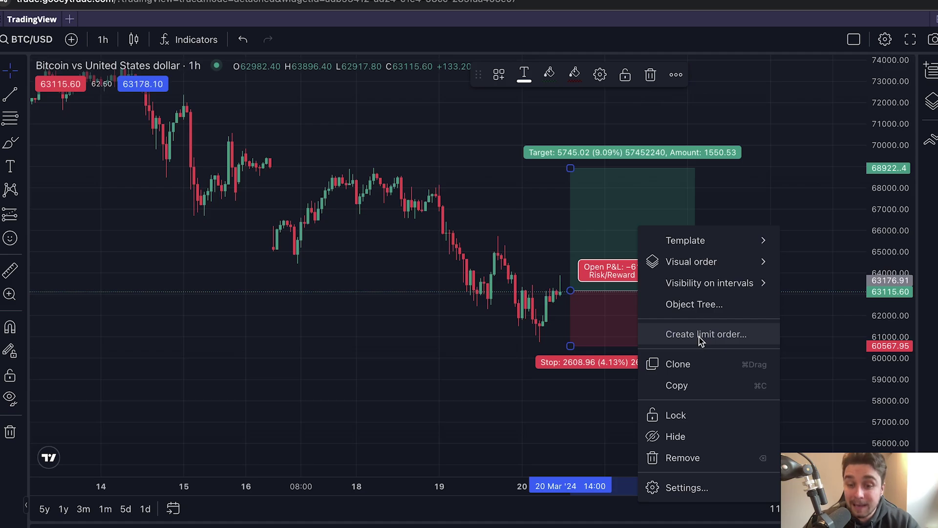
Place a buy limit order from the long position drawing with a USD risk of 500, and cancel the order
left_click(757, 337)
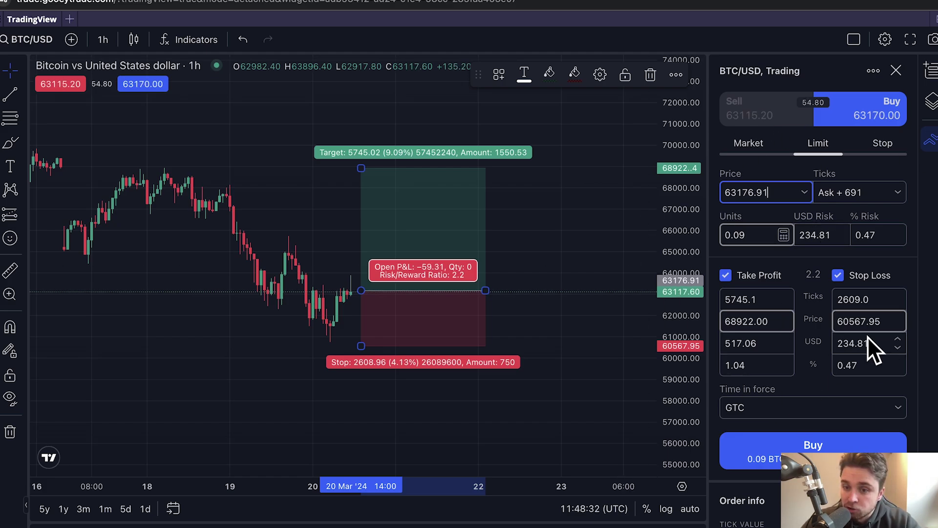
left_click(824, 238)
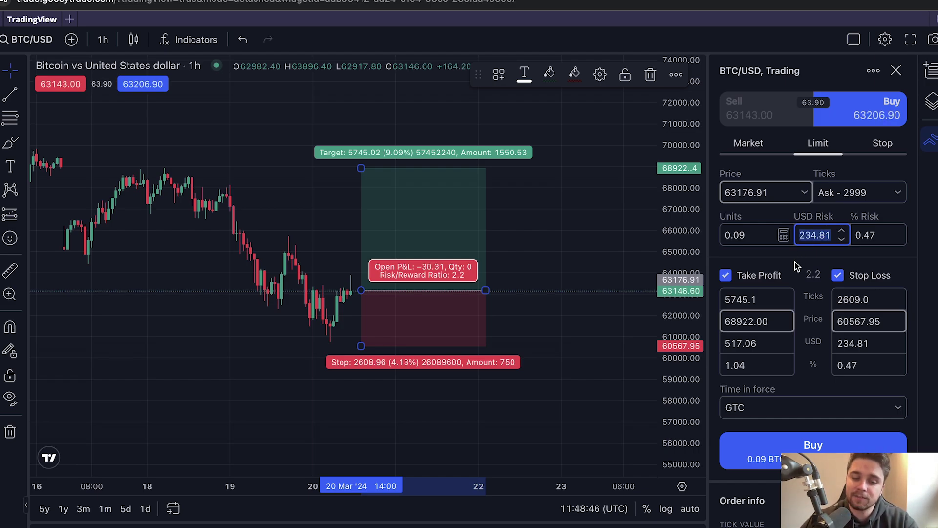
type("500")
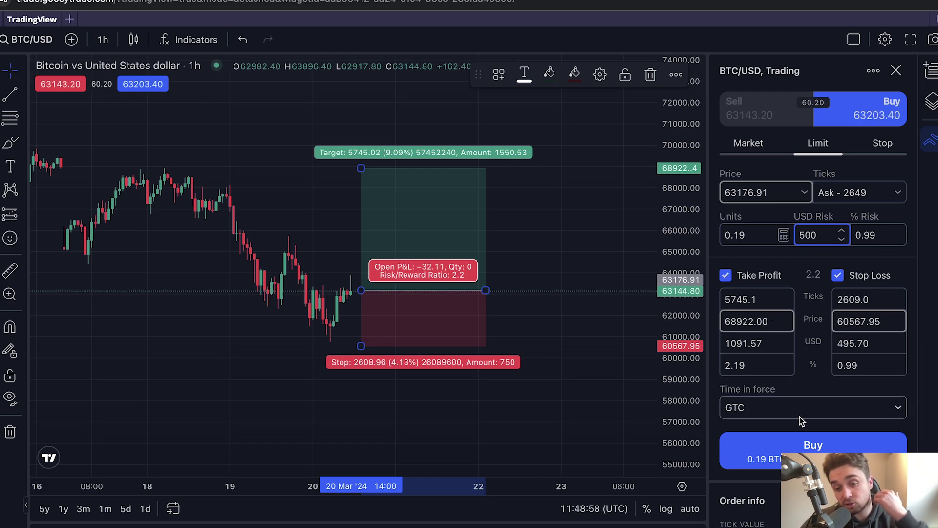
left_click(814, 447)
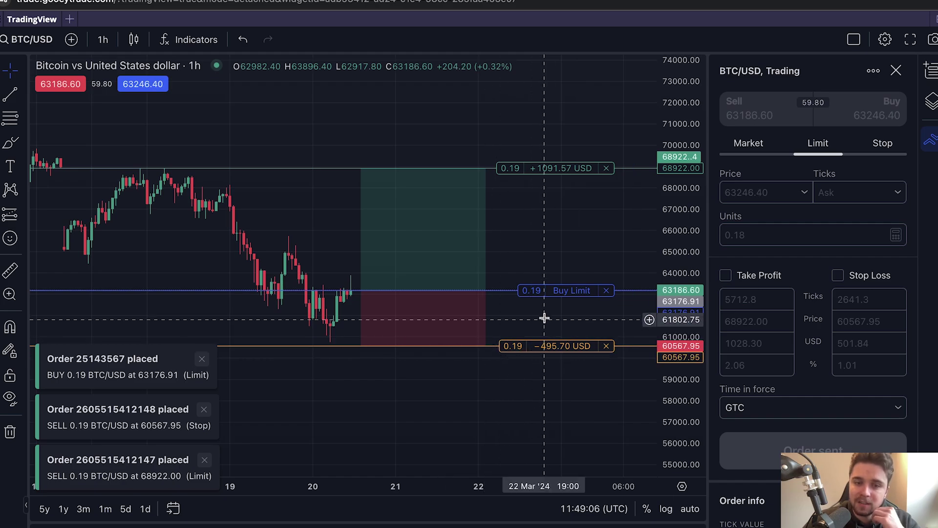
left_click(607, 291)
left_click(593, 317)
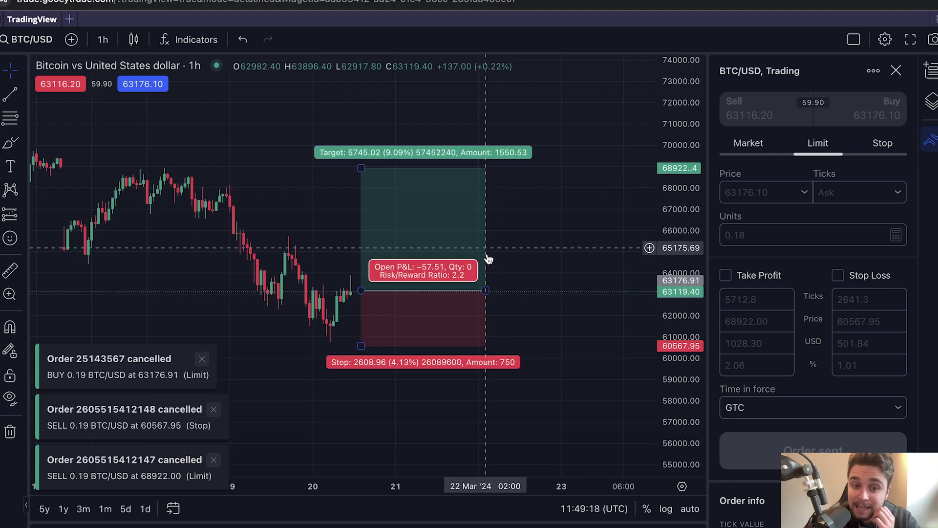
Delete the long position drawing from the chart and undo the deletion
left_click(447, 269)
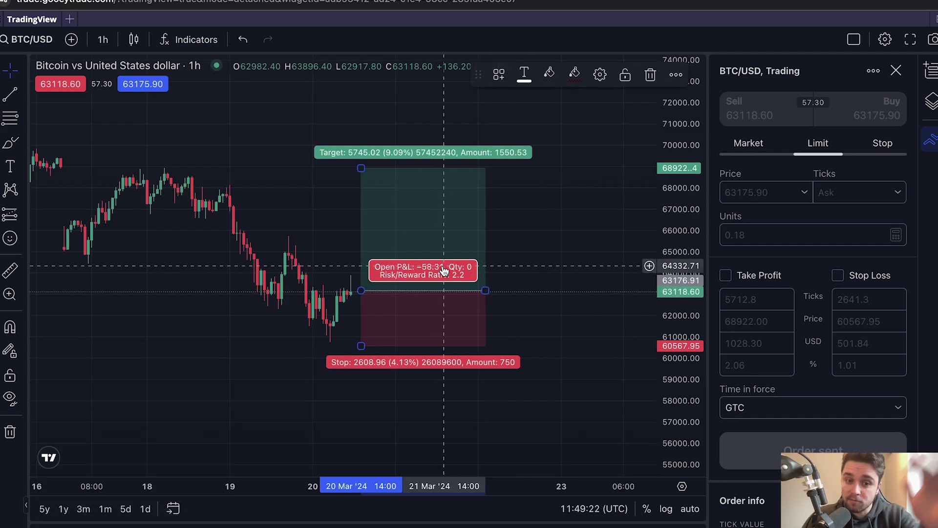
key("Delete")
key("ctrl+z")
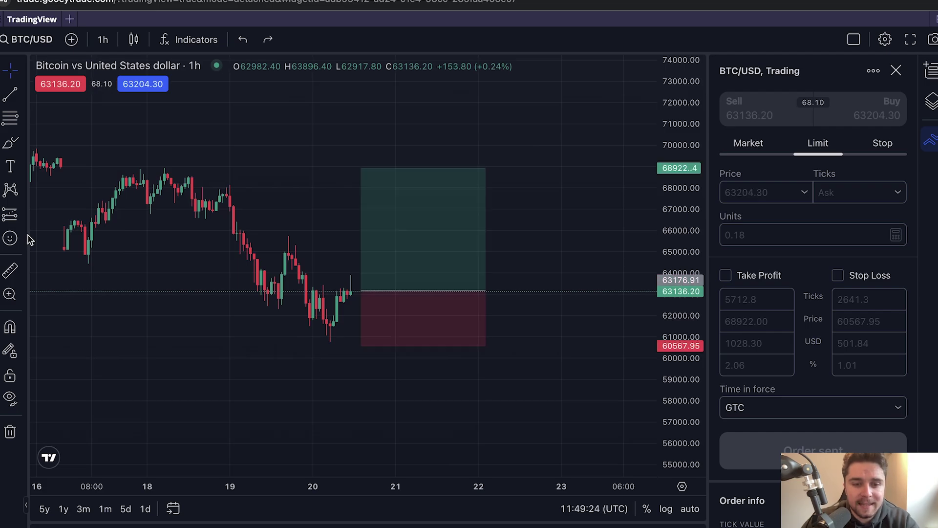
Create an order from the long position drawing, change it to a Market order with a USD risk of 500, and submit the buy
right_click(455, 243)
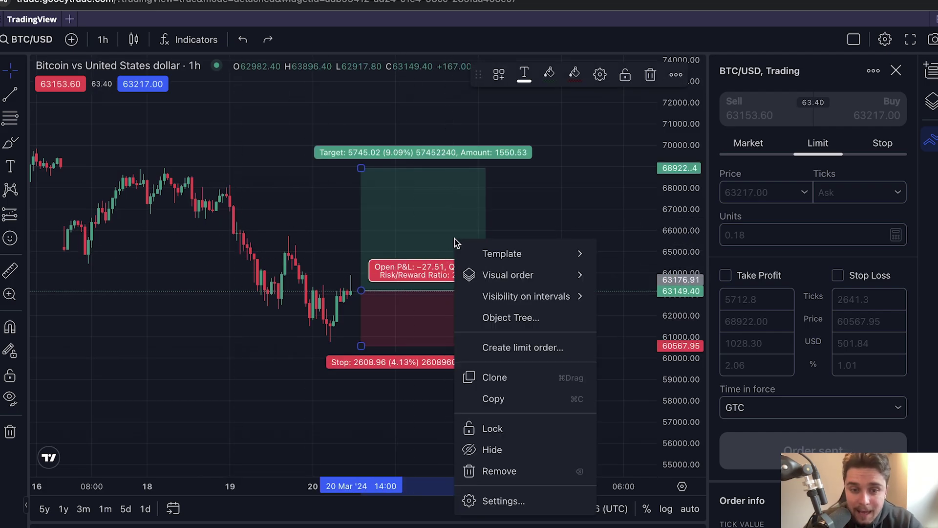
left_click(538, 347)
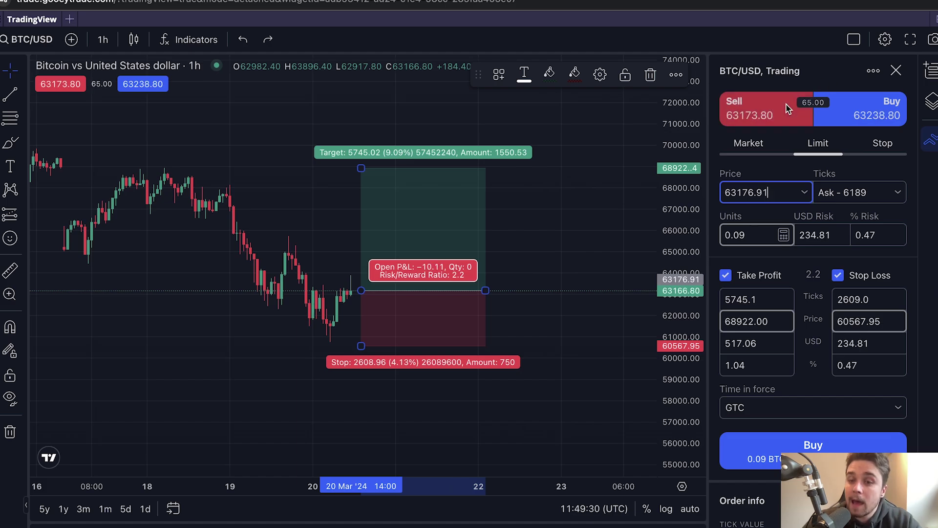
left_click(758, 144)
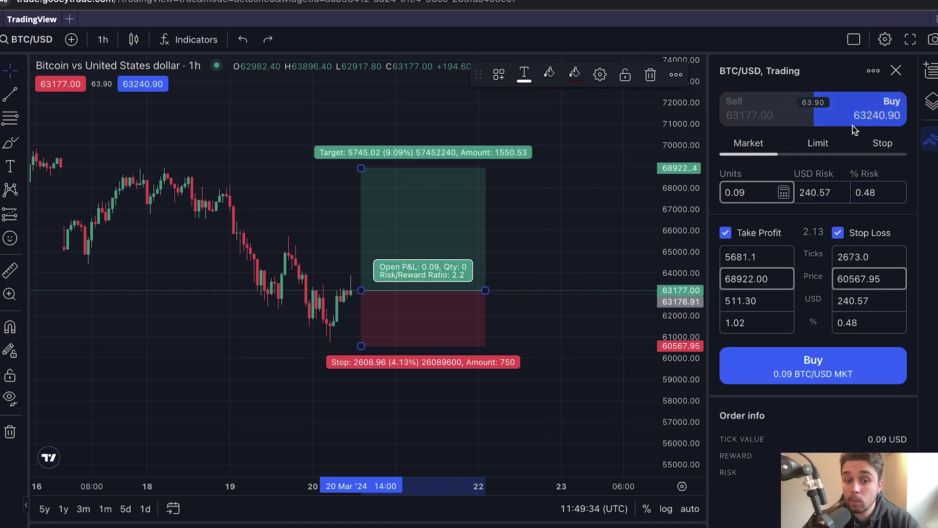
left_click(818, 194)
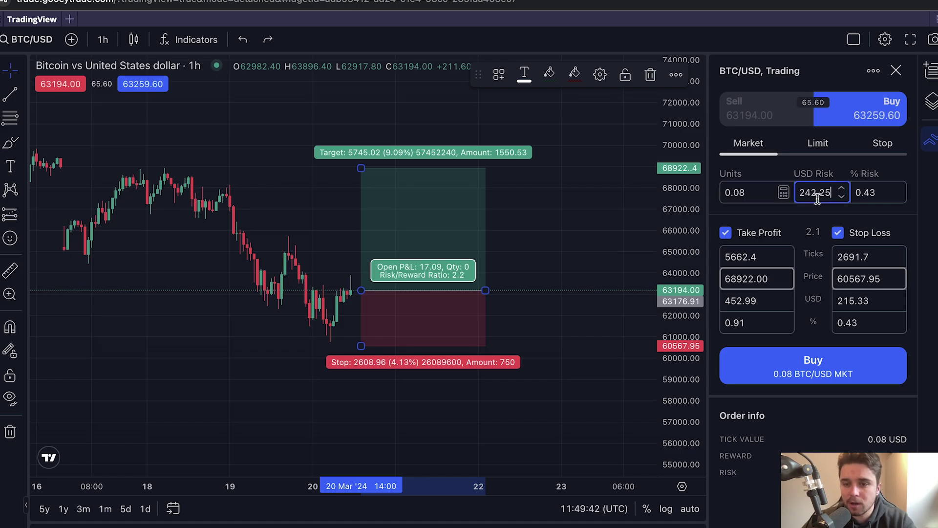
double_click(818, 194)
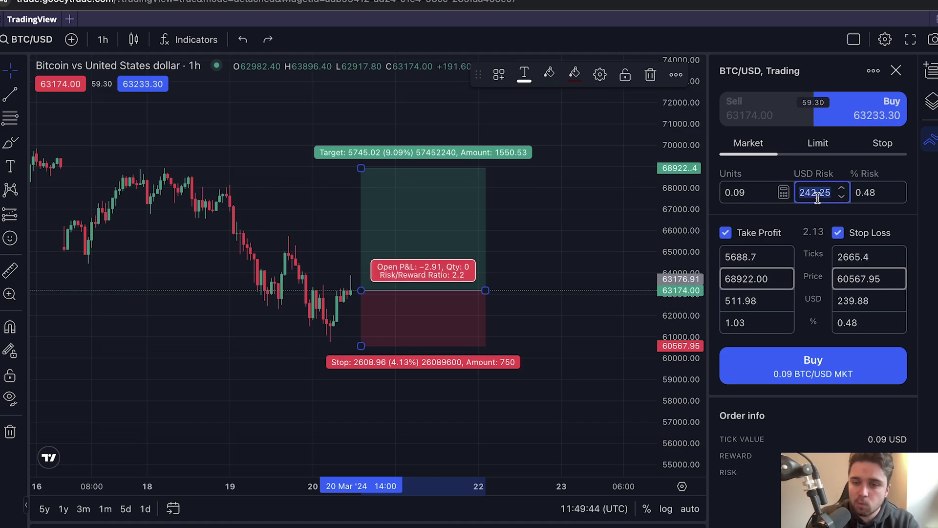
type("500")
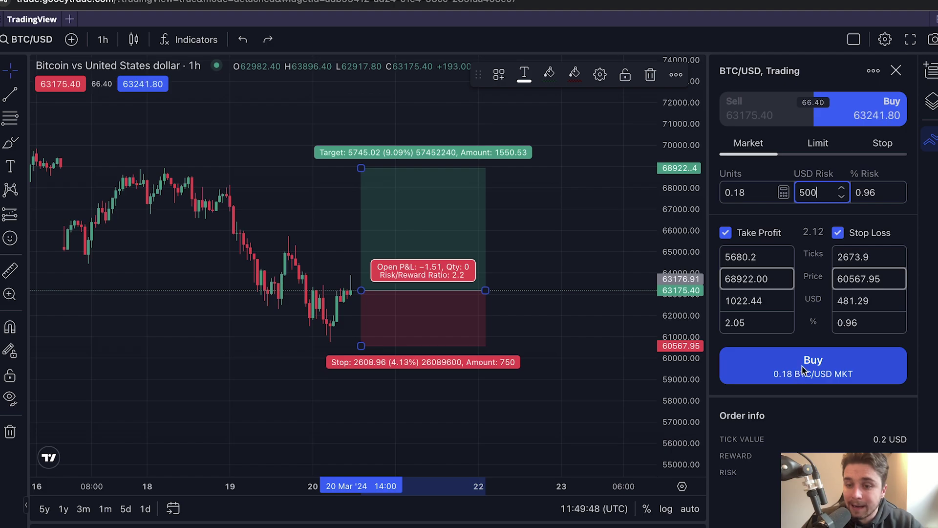
left_click(779, 365)
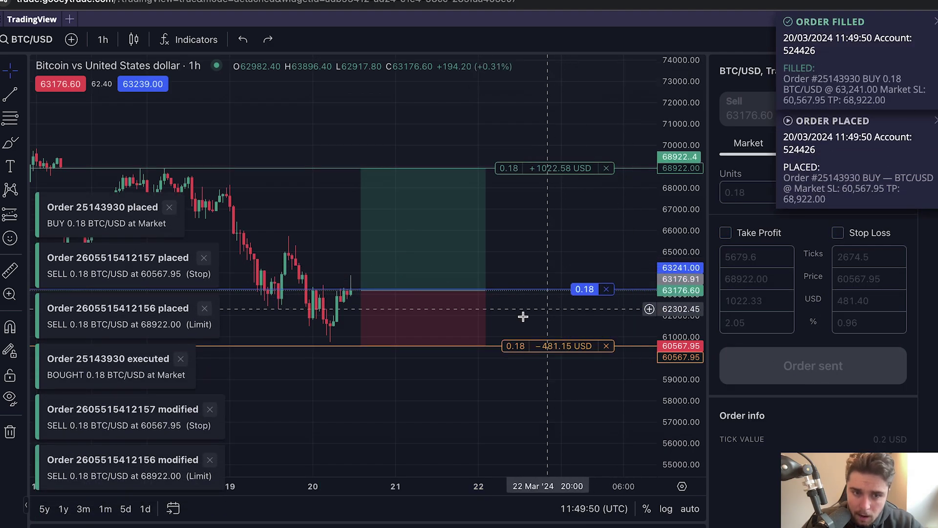
Dismiss all the order notifications covering the chart
left_click(169, 209)
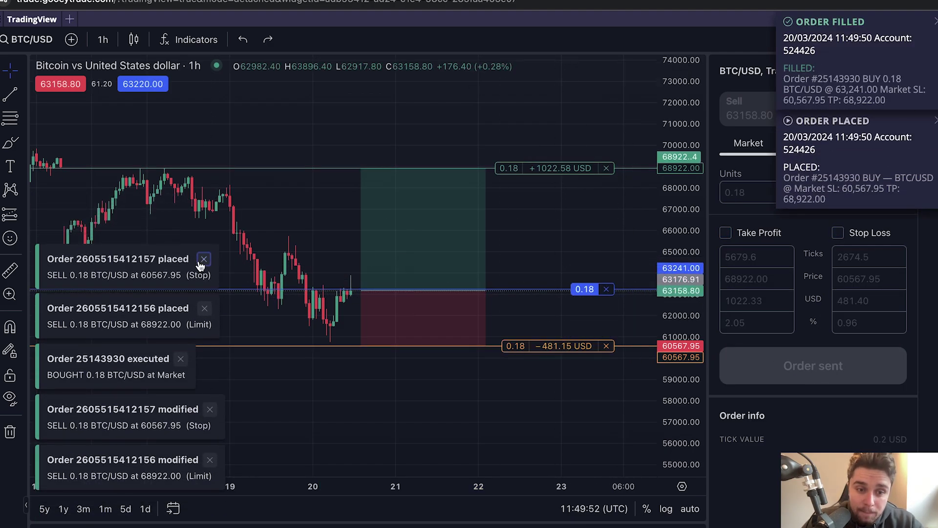
left_click(204, 258)
left_click(204, 308)
left_click(178, 359)
left_click(209, 409)
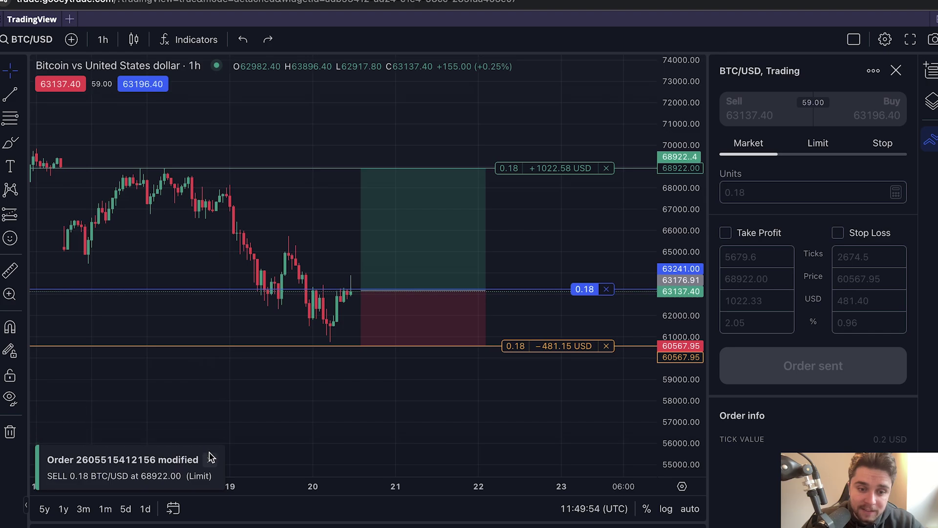
left_click(208, 461)
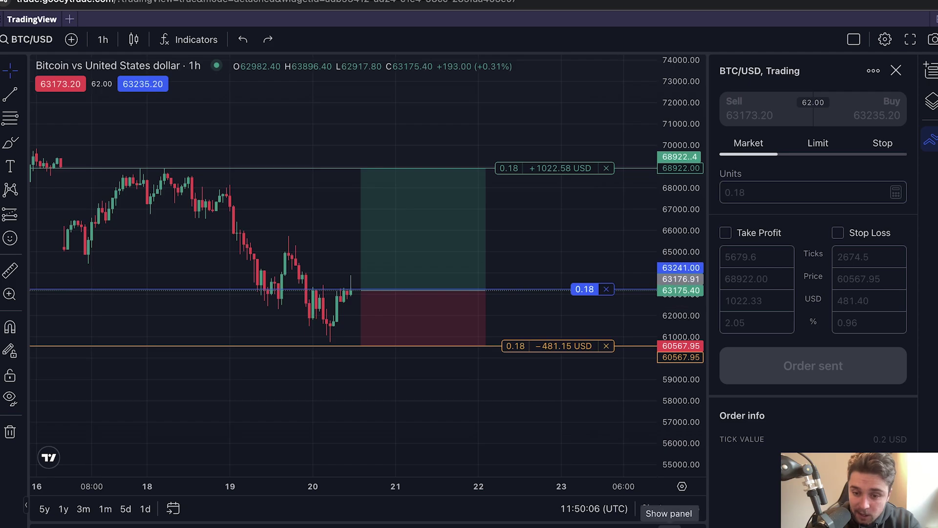
Review the open BTC/USD position in the account manager, close the order form, and hide the account manager
left_click(671, 508)
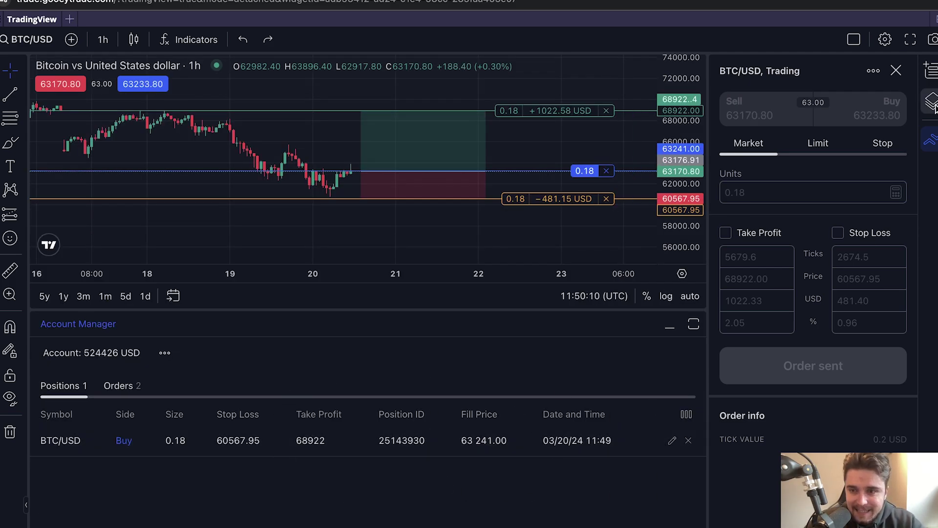
left_click(932, 141)
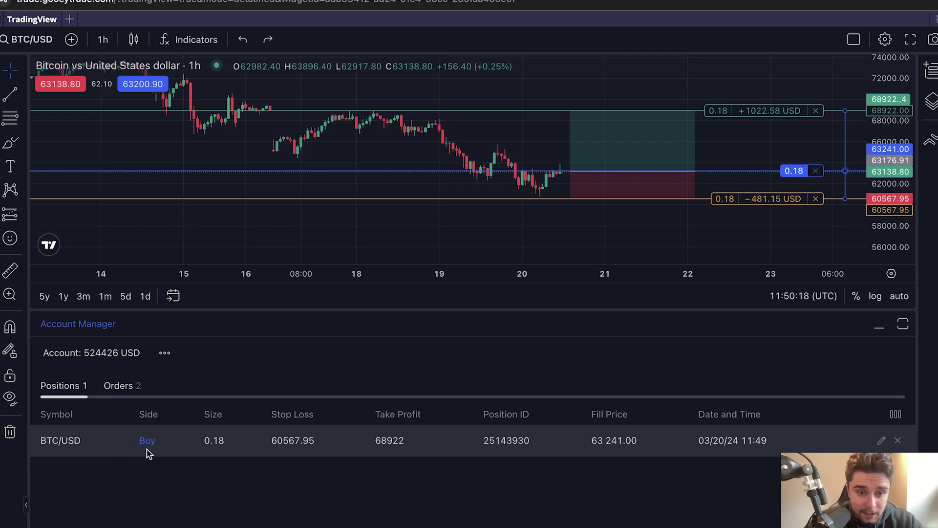
left_click(877, 327)
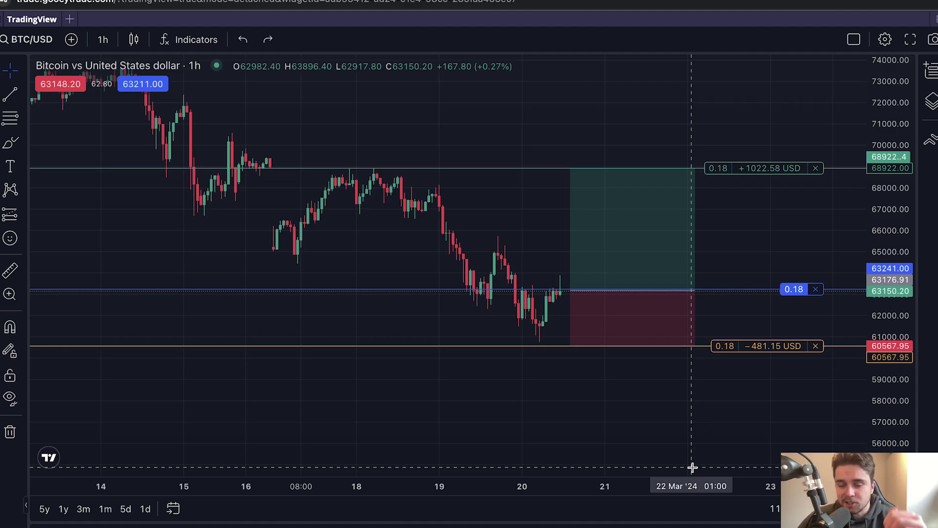
Cancel the take-profit order at 68922.00 attached to the open BTC/USD position
left_click(817, 169)
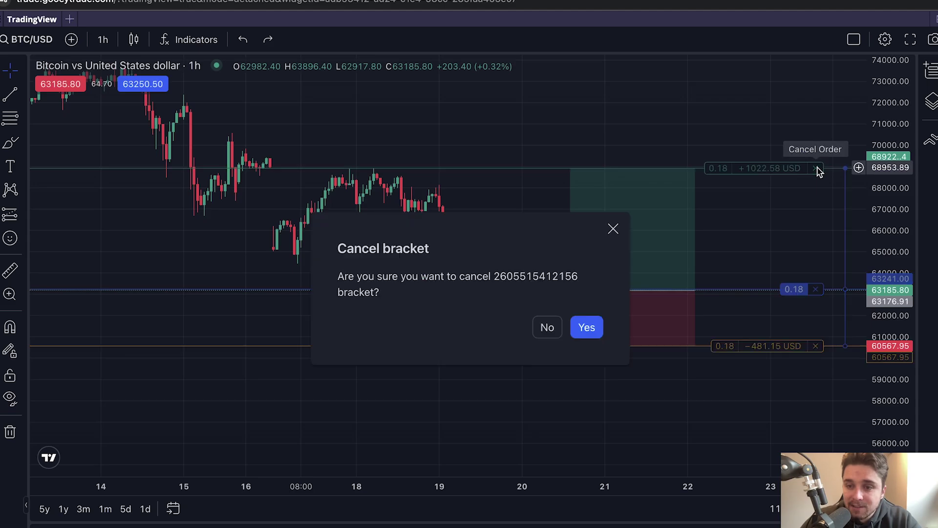
left_click(587, 326)
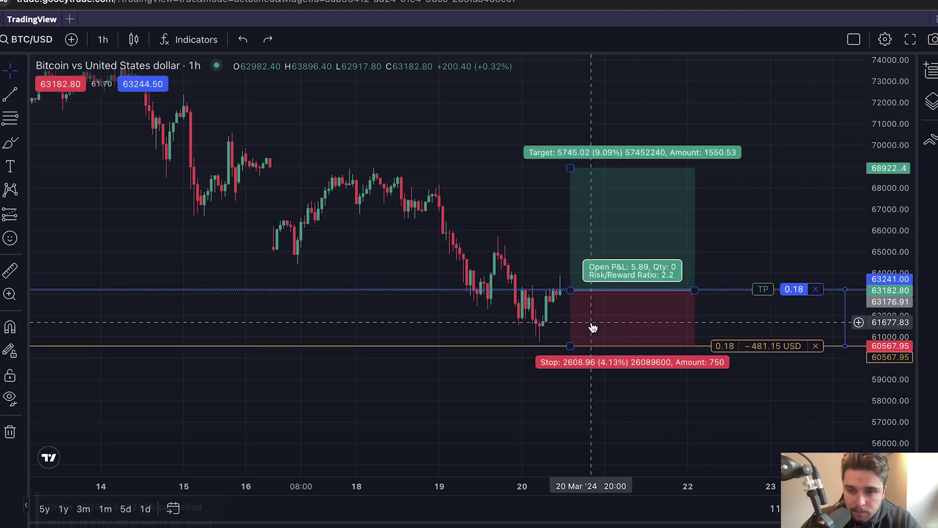
scroll(744, 248, "right", 3)
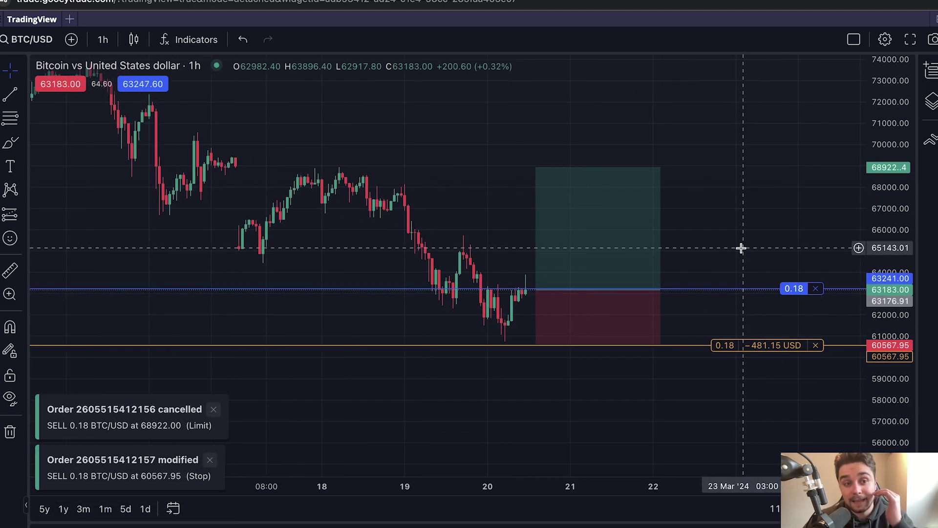
scroll(748, 206, "right", 2)
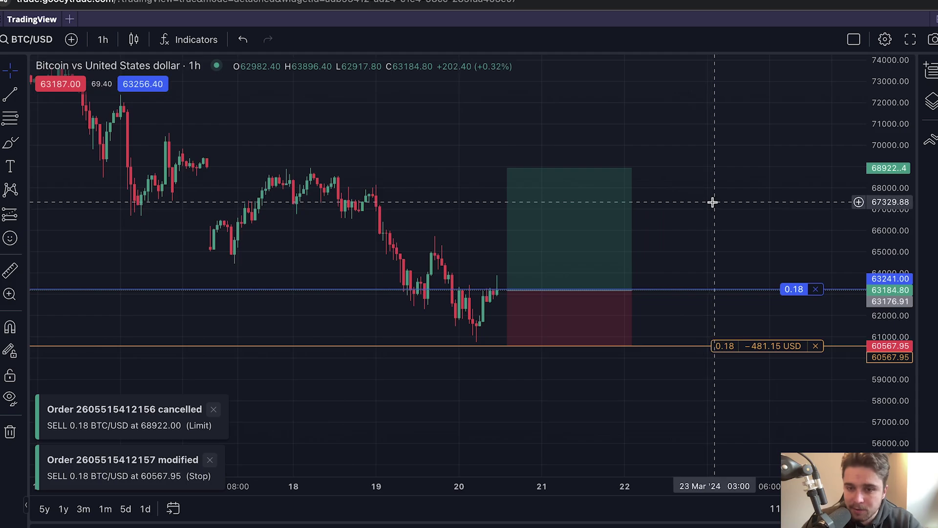
scroll(635, 215, "right", 1)
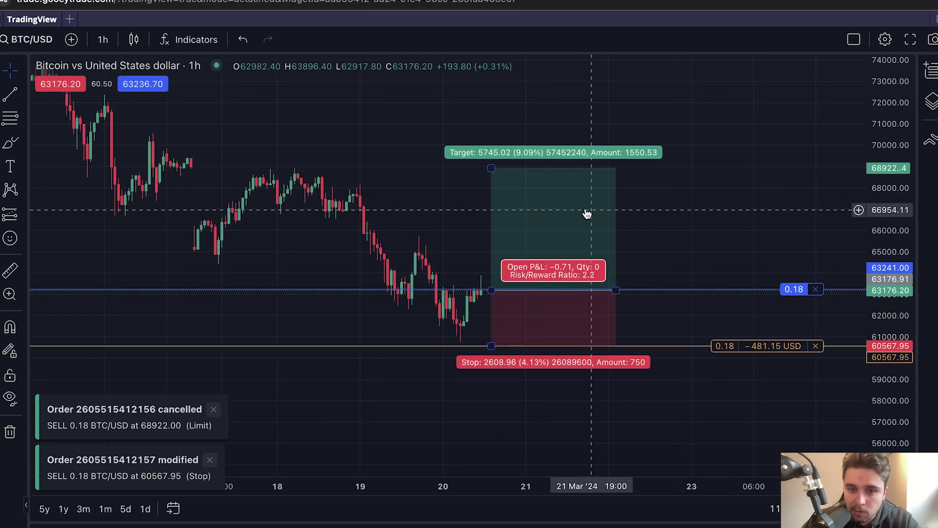
Lower the long position drawing's target to about 65,799 and place a sell limit order for 0.09 units at 65768.43
left_click(567, 211)
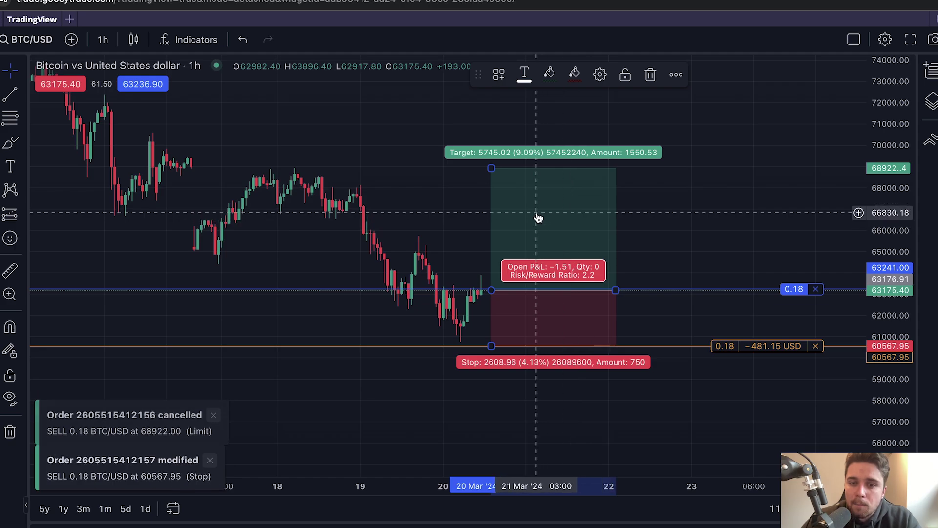
left_click_drag(492, 168, 488, 235)
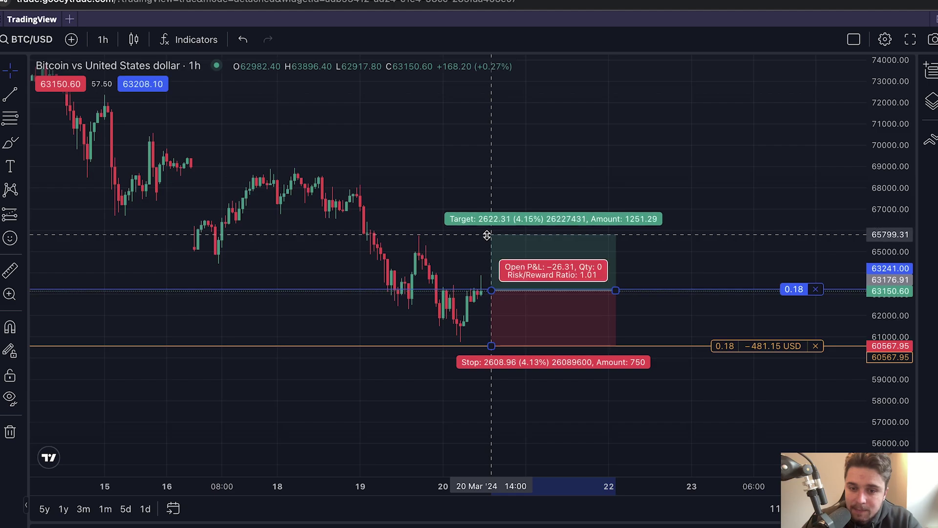
right_click(639, 235)
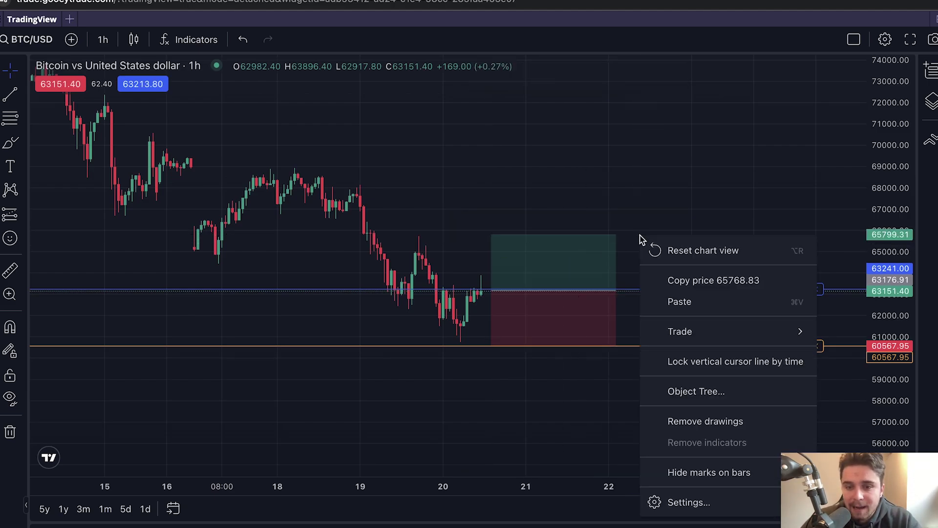
mouse_move(704, 323)
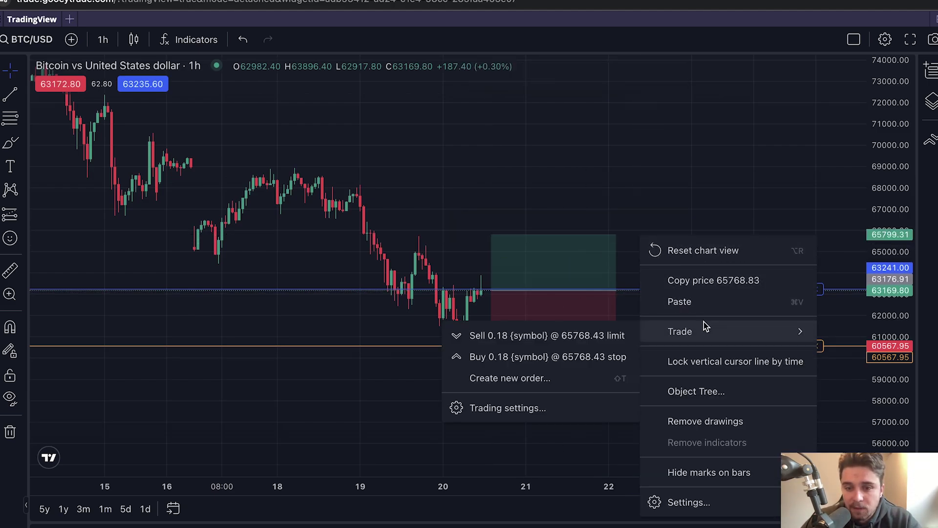
left_click(597, 337)
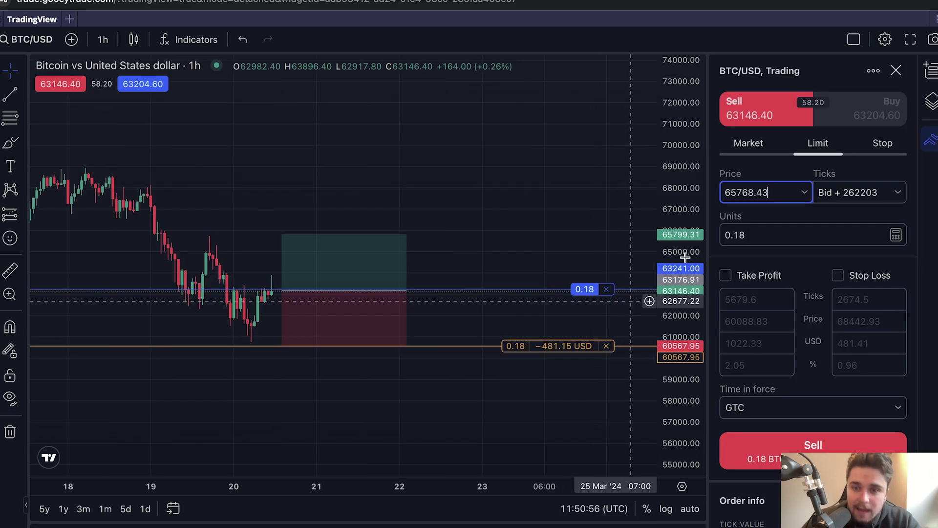
left_click_drag(754, 235, 725, 230)
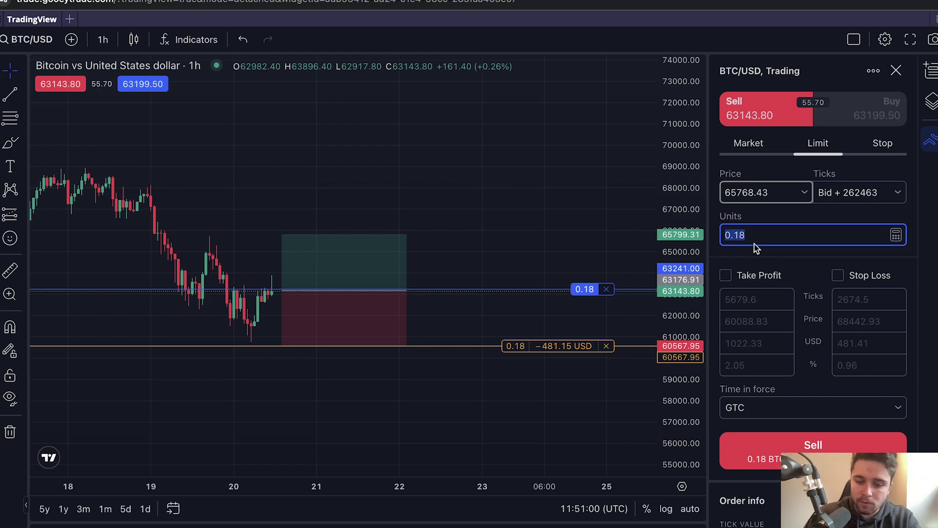
type("0")
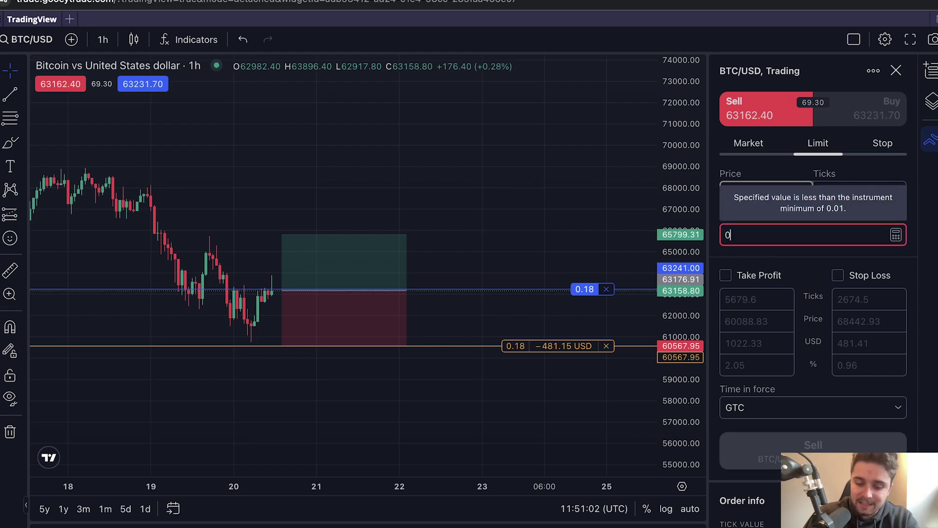
type(".09")
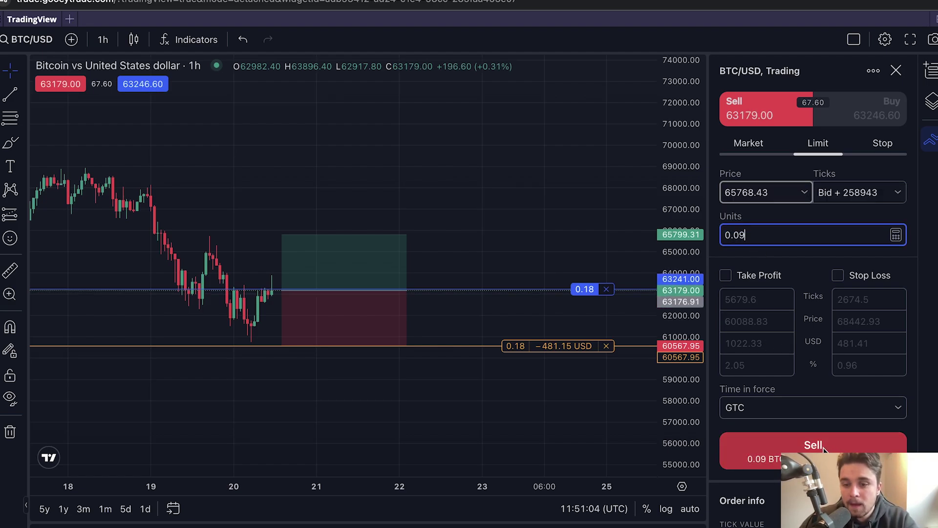
left_click(824, 448)
Raise the long position drawing's target to about 68,485 and place a second sell limit order for 0.09 units at 68453.76
scroll(479, 247, "left", 5)
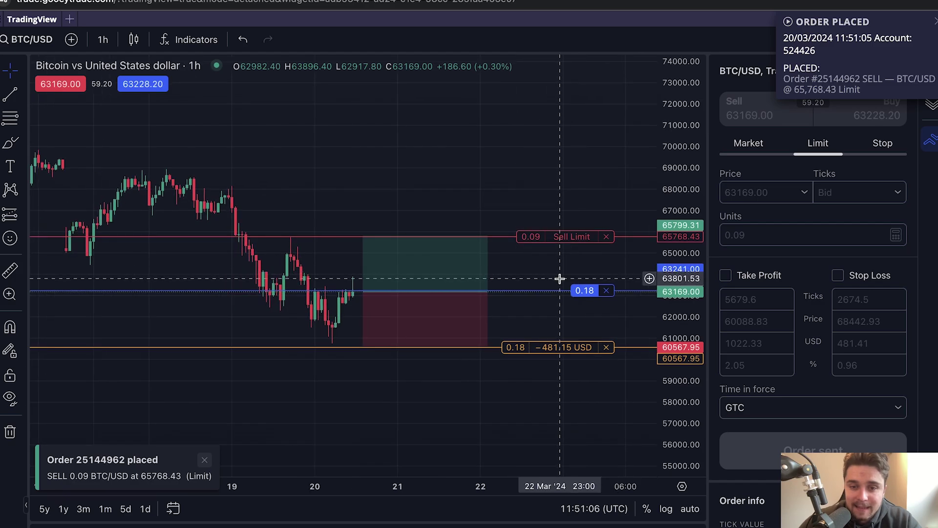
left_click(390, 264)
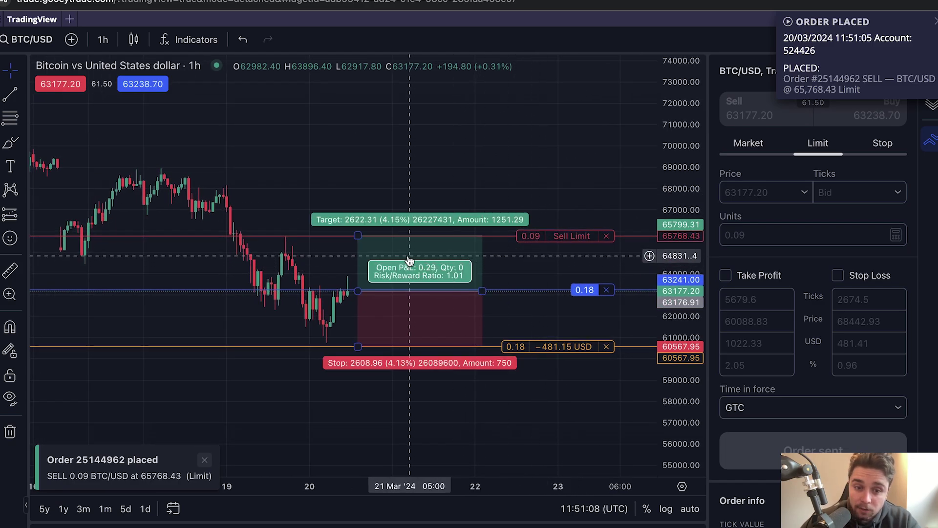
left_click(541, 327)
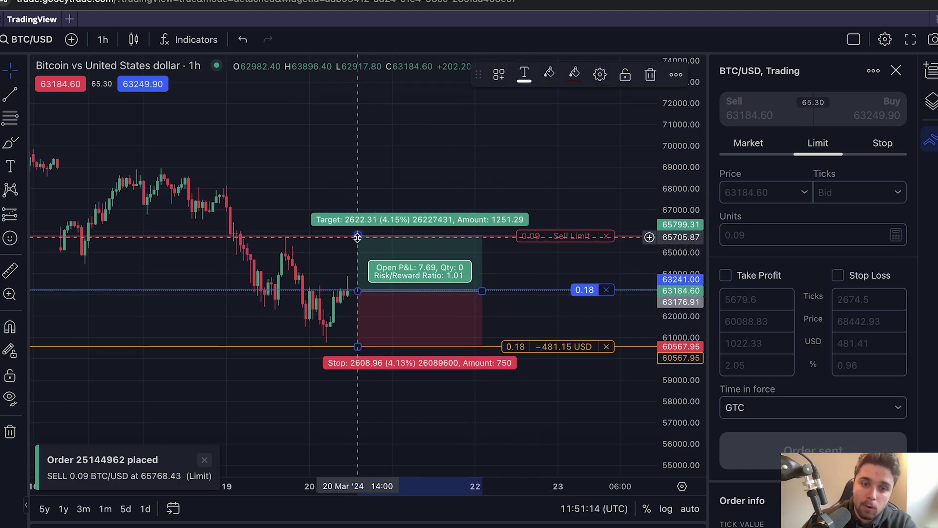
left_click_drag(358, 236, 363, 179)
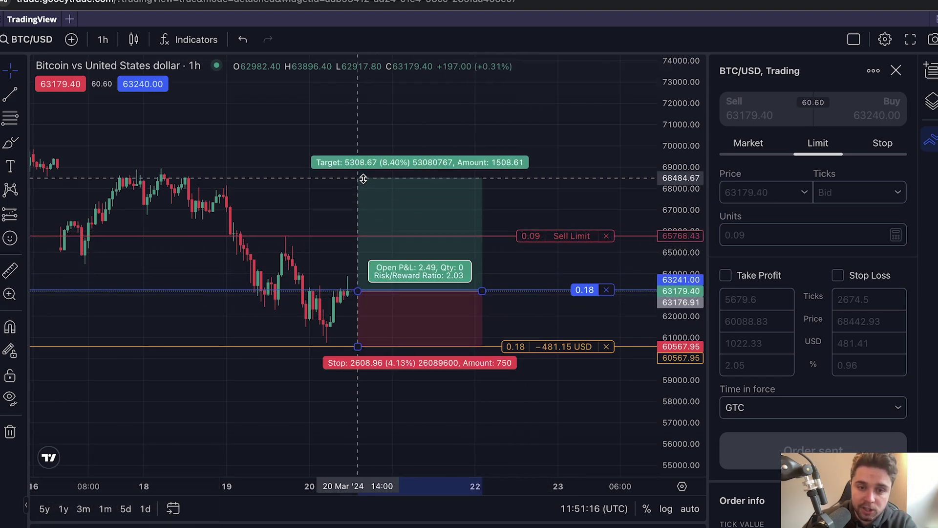
right_click(522, 182)
mouse_move(595, 266)
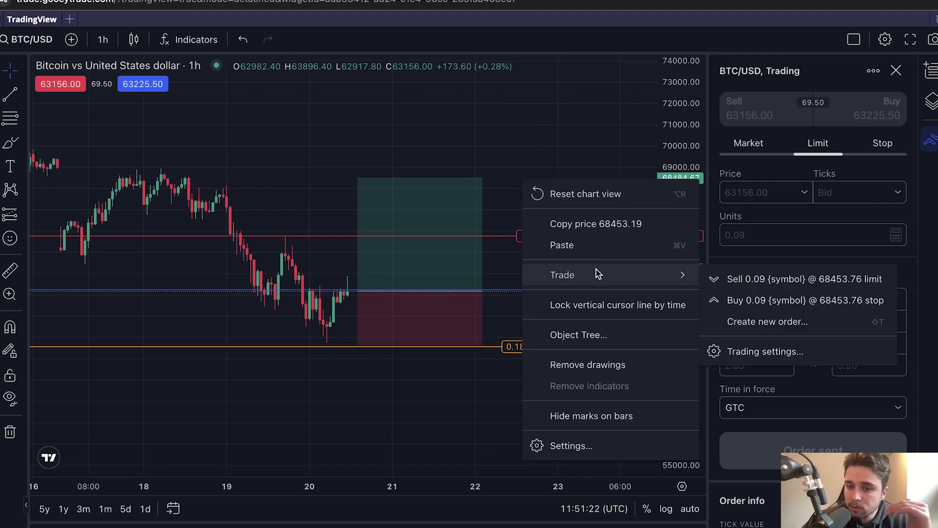
left_click(750, 285)
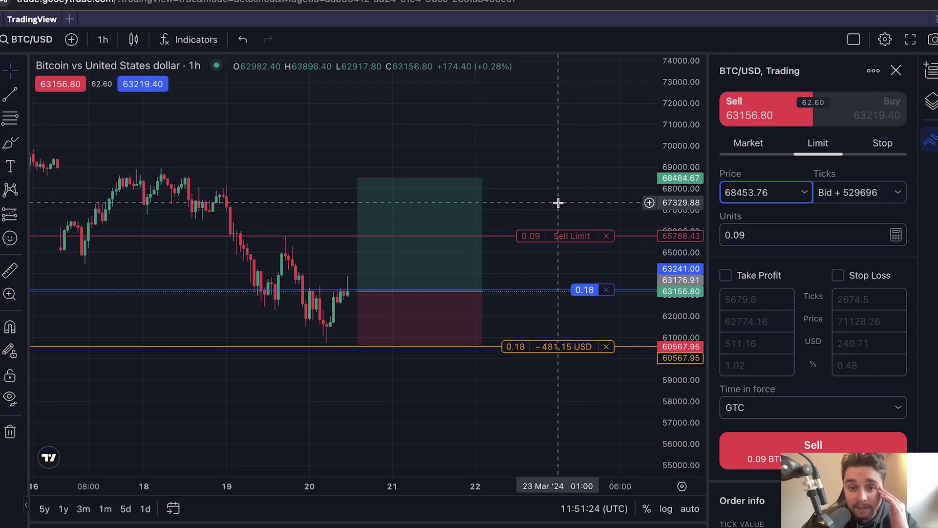
key("Return")
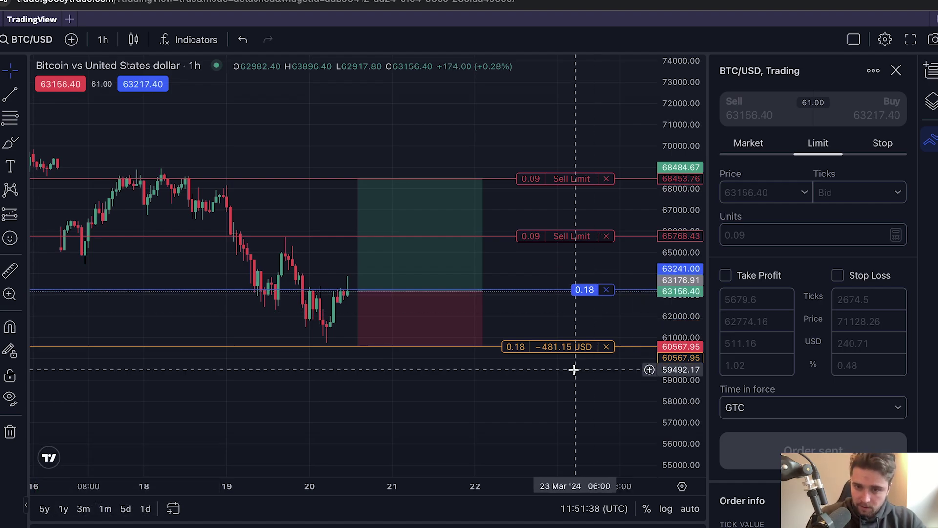
Modify the open position's stop loss to 61896.55, and try to move it up to the entry price at 63239.22
mouse_move(555, 235)
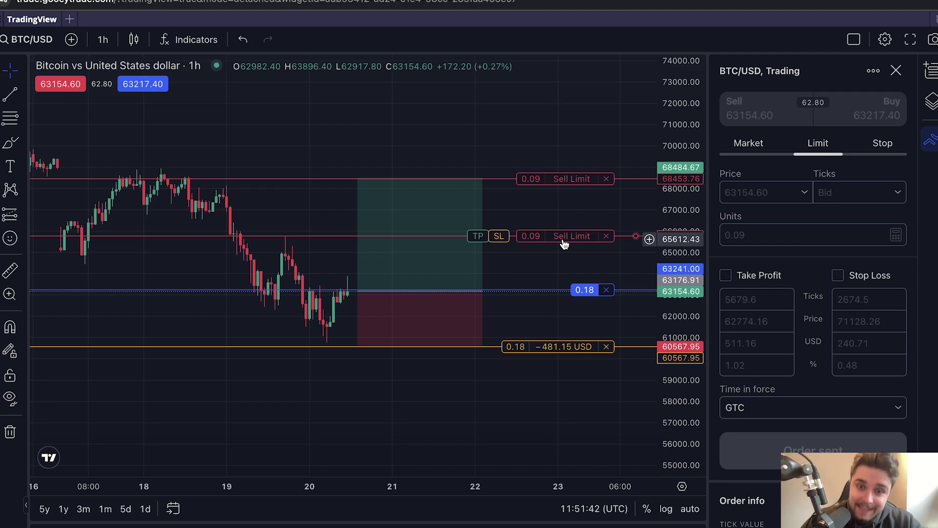
mouse_move(409, 302)
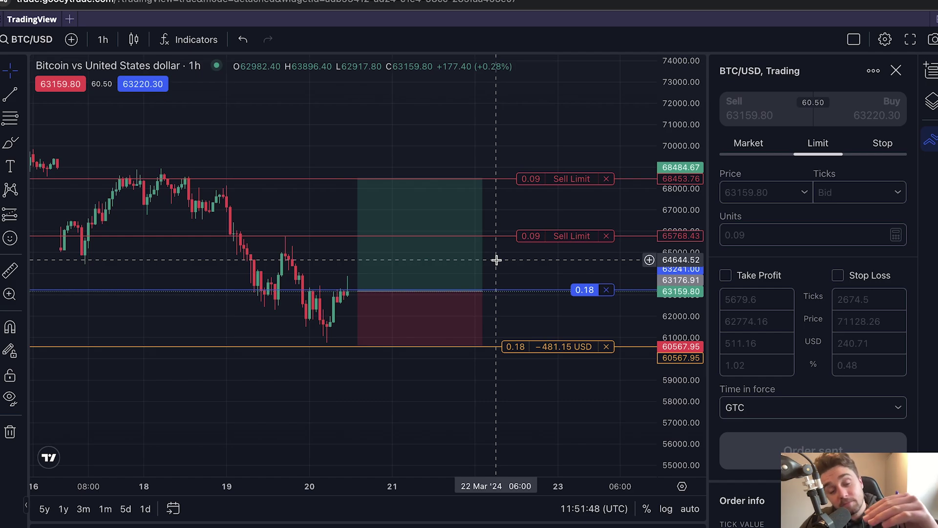
mouse_move(554, 186)
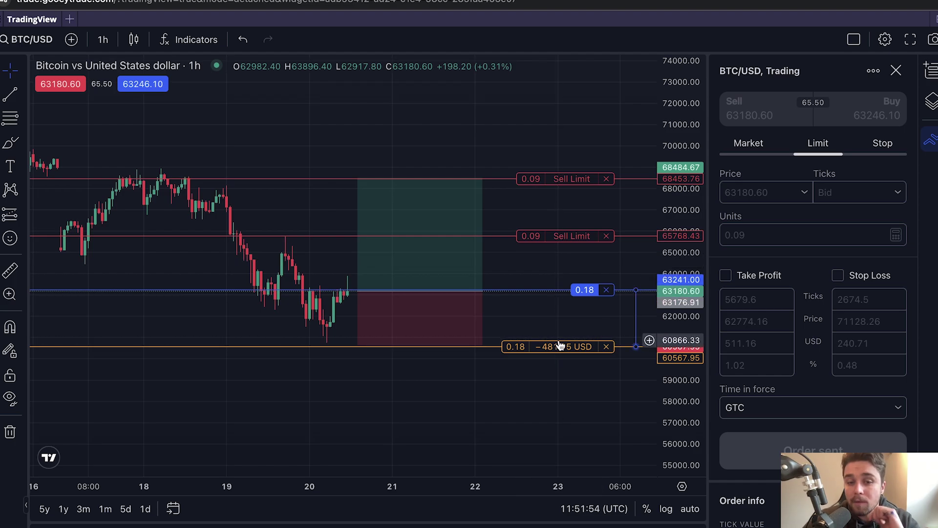
left_click_drag(561, 353, 556, 324)
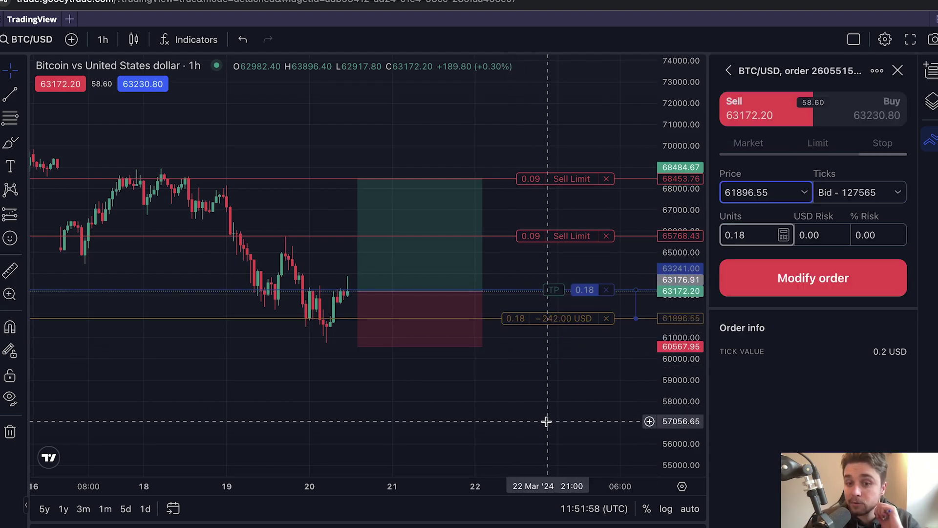
left_click(782, 292)
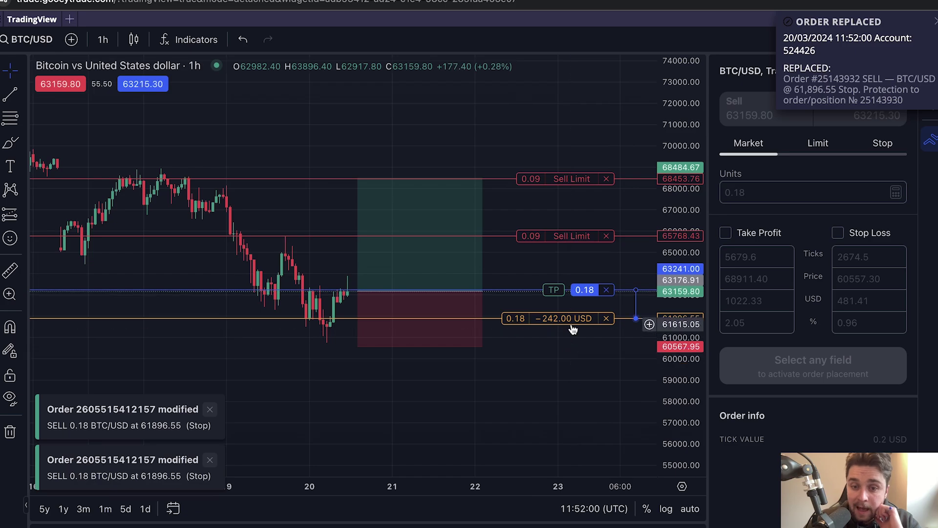
left_click_drag(571, 318, 570, 293)
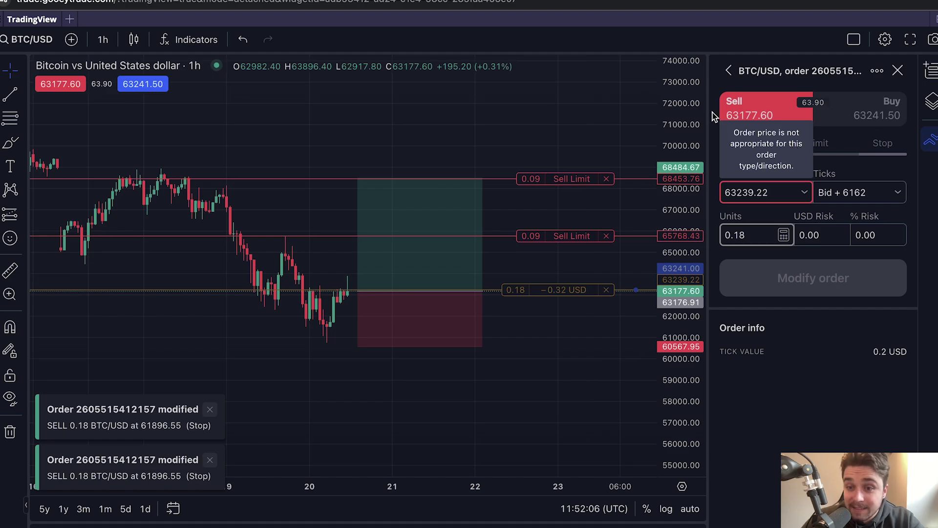
left_click(898, 71)
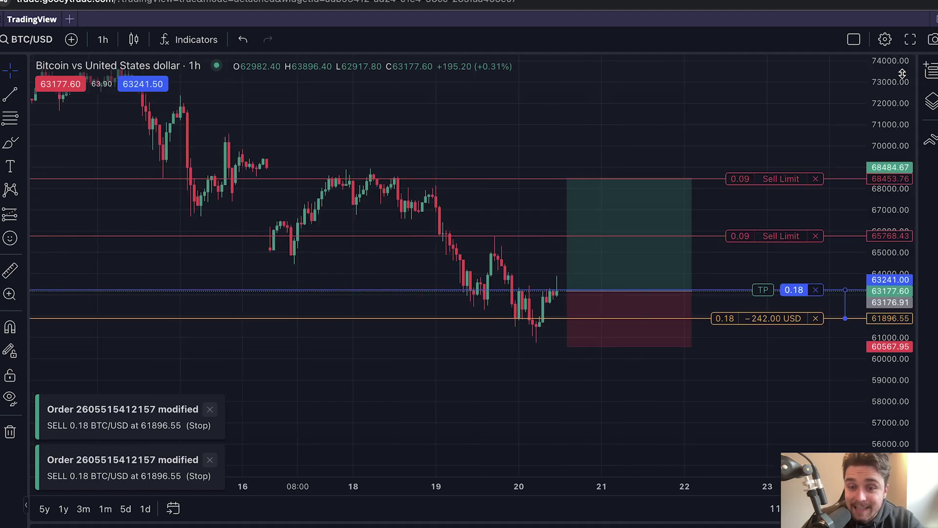
Close the open long BTC/USD position and cancel both remaining 0.09 sell limit orders
left_click(817, 291)
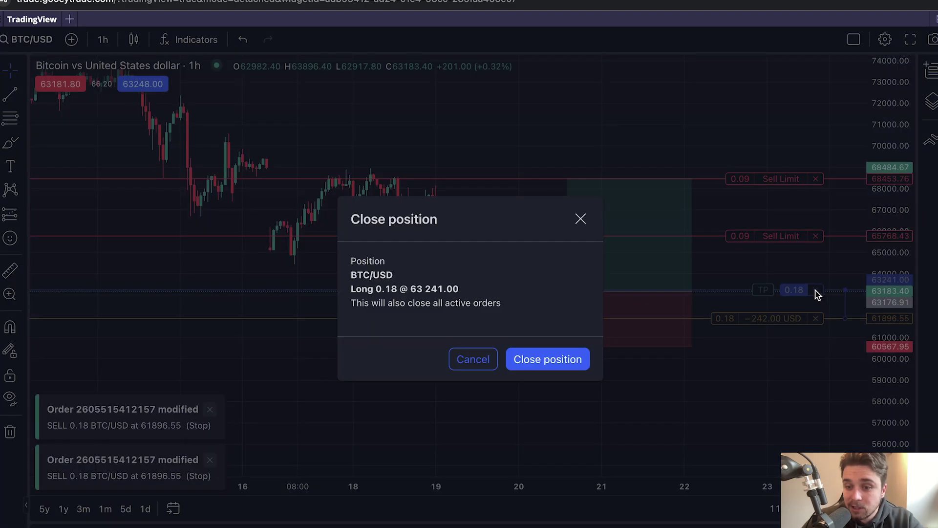
left_click(581, 357)
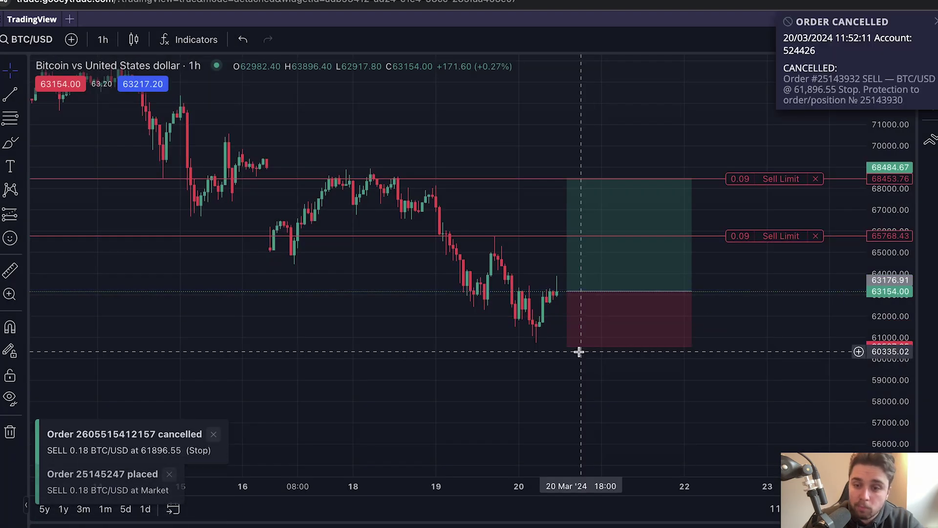
left_click(817, 237)
left_click(588, 321)
scroll(608, 334, "right", 5)
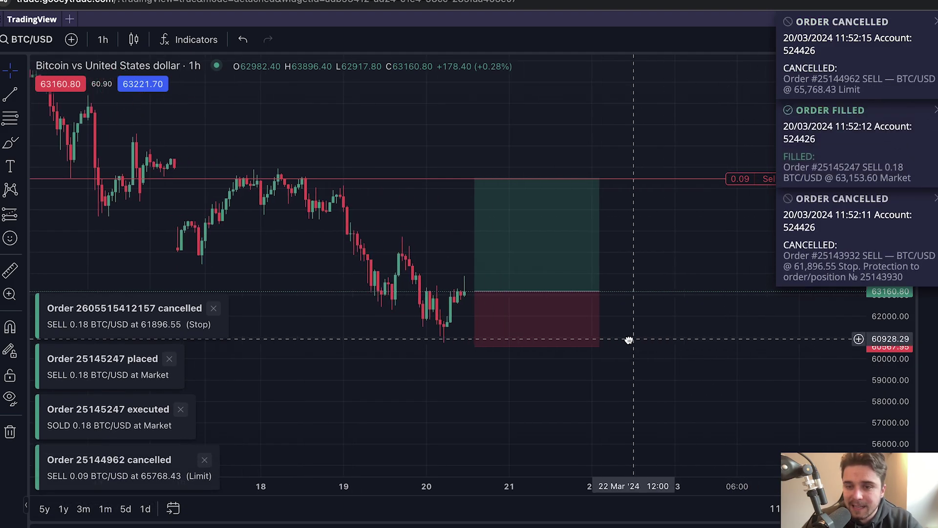
left_click(816, 180)
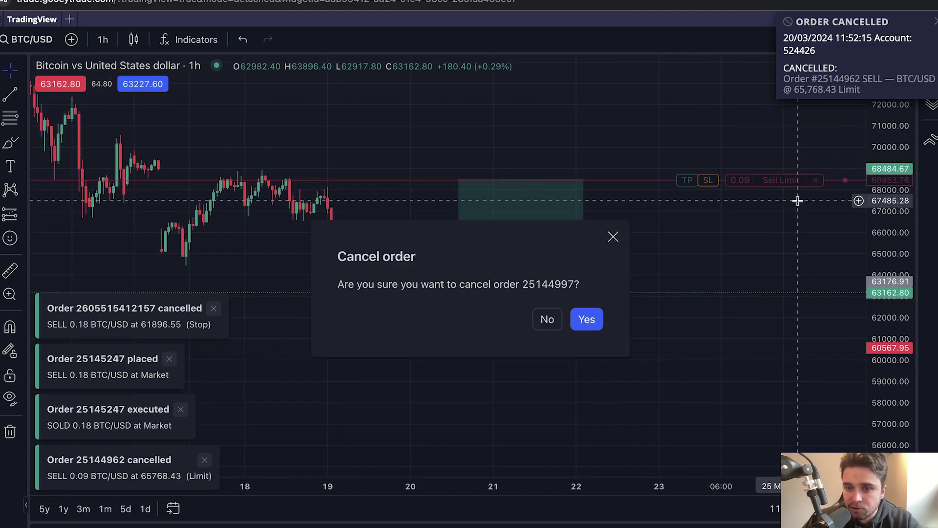
left_click(590, 321)
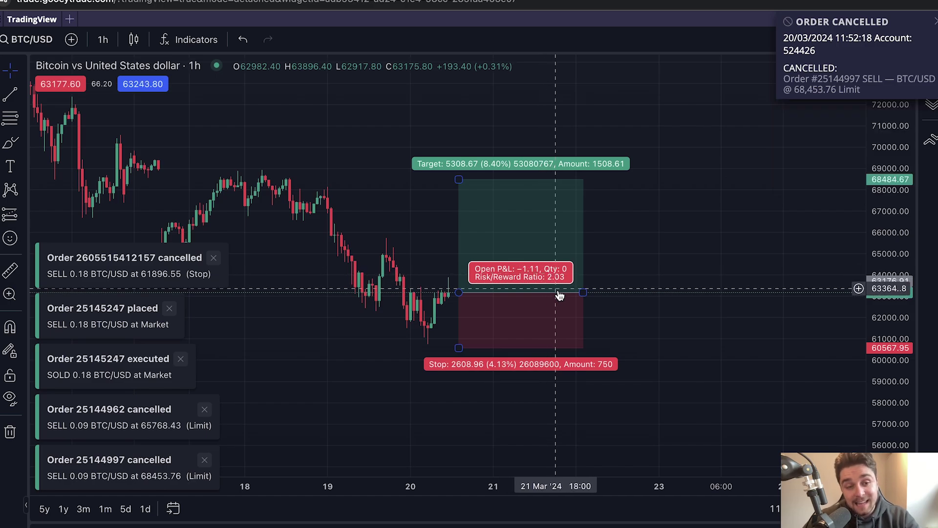
Dismiss all the order notifications covering the chart
left_click(213, 258)
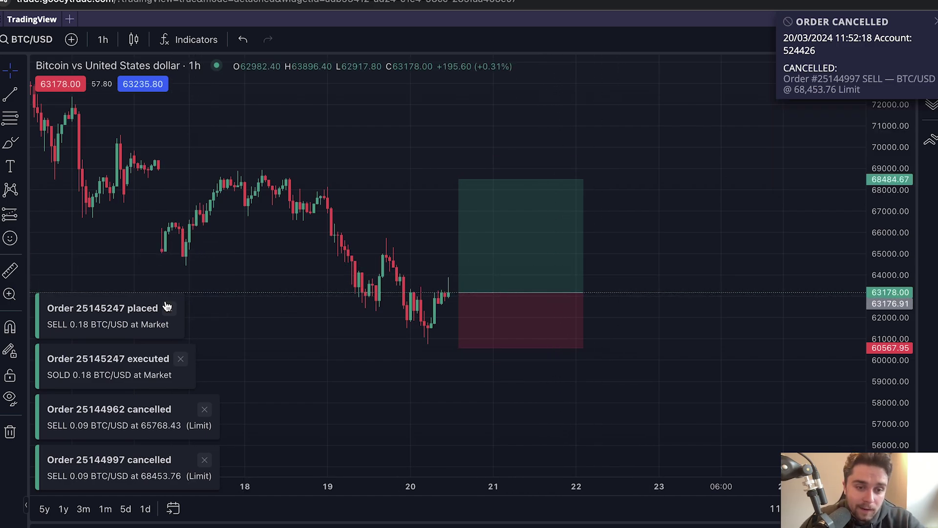
left_click(169, 308)
left_click(181, 360)
left_click(204, 409)
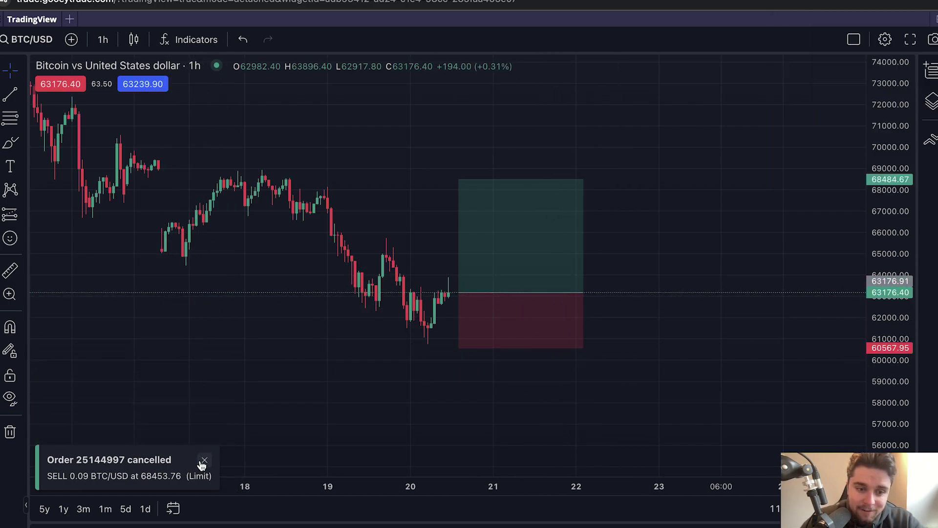
left_click(204, 460)
scroll(372, 403, "left", 1)
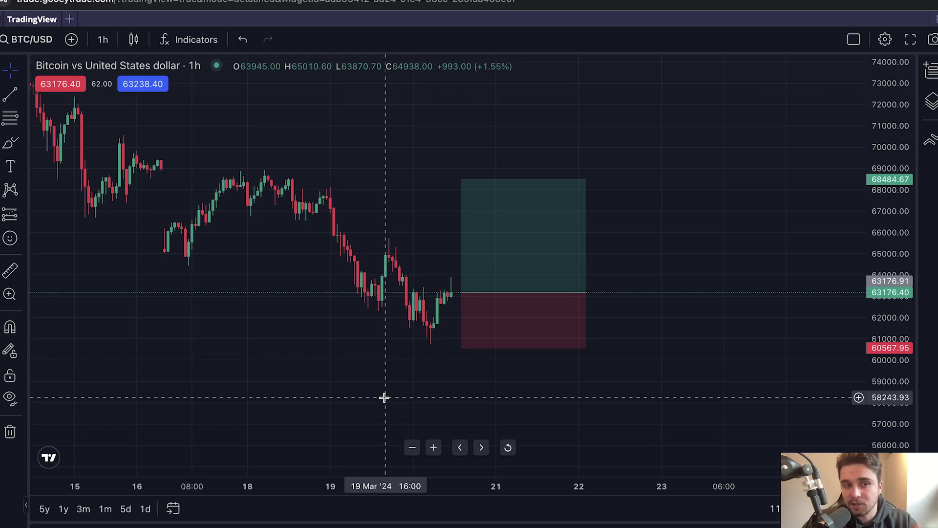